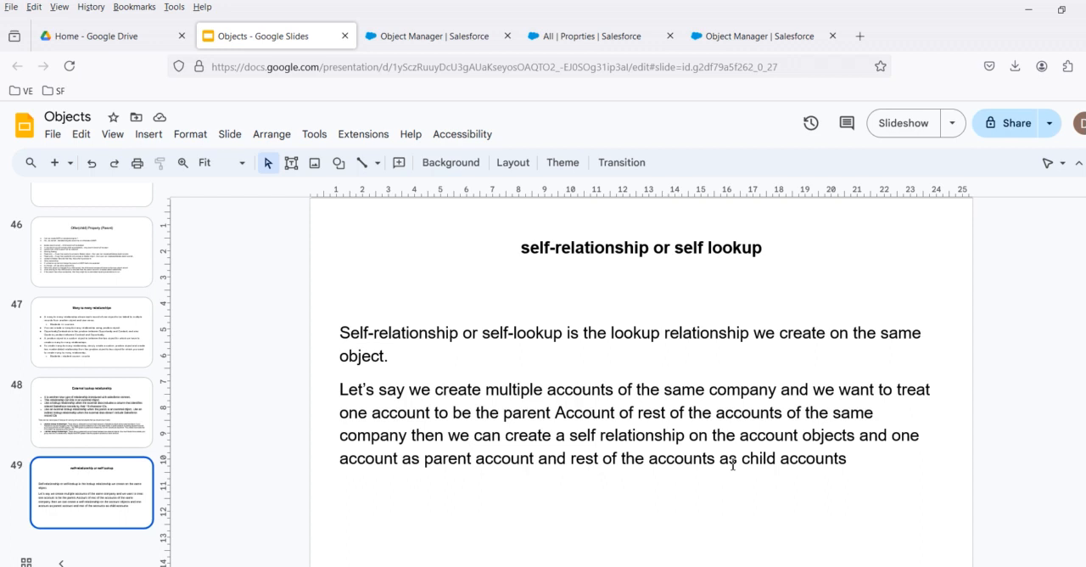
# Switch to the Salesforce Object Manager, search for "prop" and open the Property object's Fields & Relationships.
pyautogui.click(774, 37)
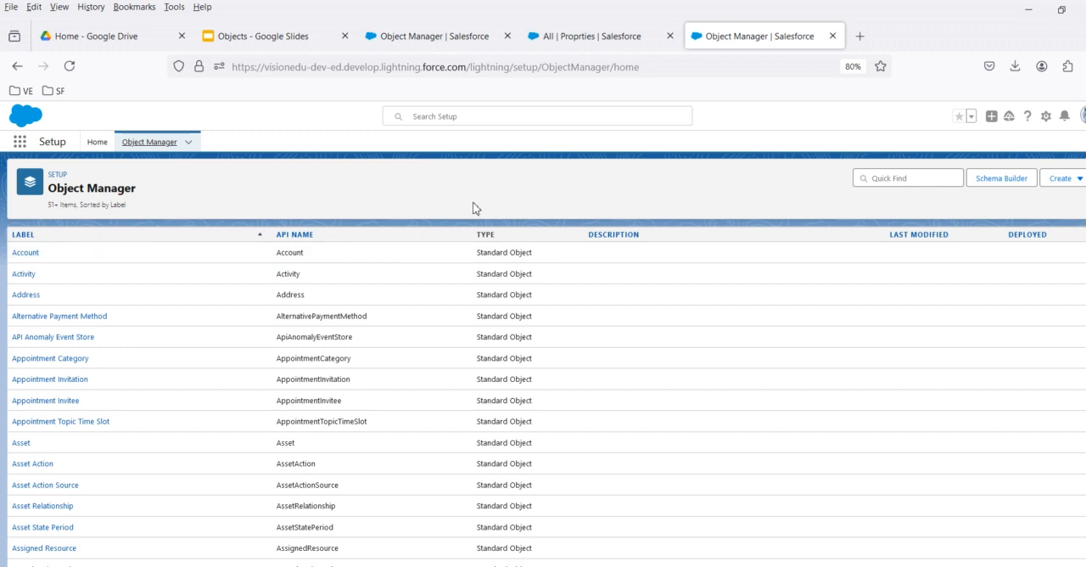
pyautogui.click(913, 175)
pyautogui.write('prop')
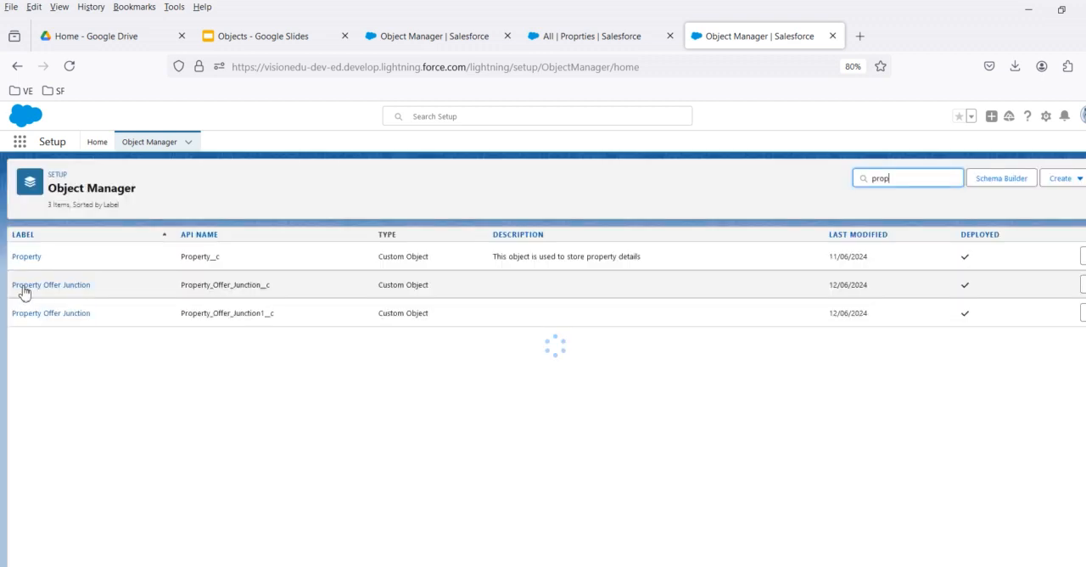
pyautogui.click(27, 262)
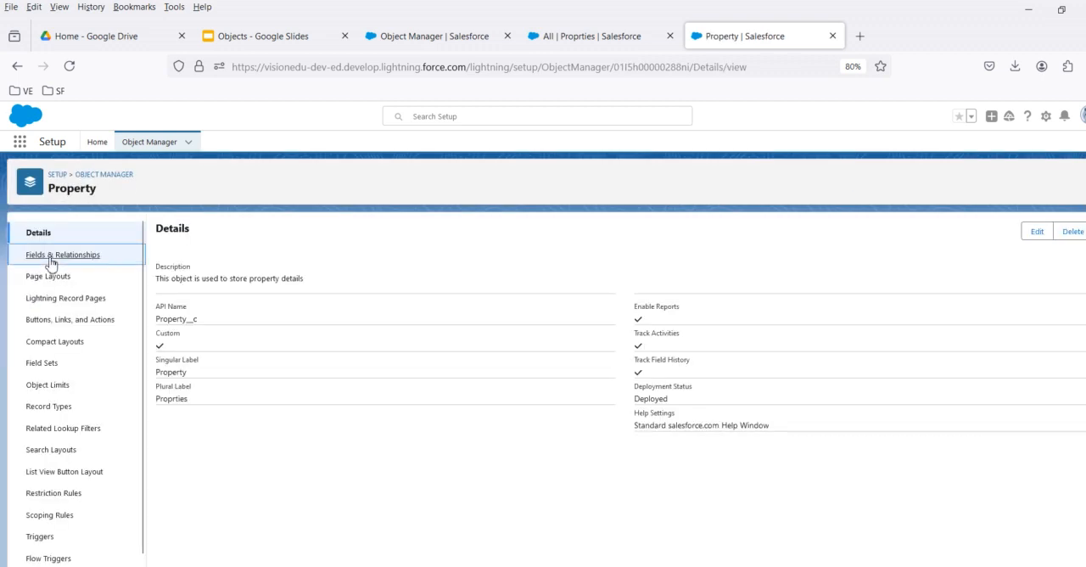
pyautogui.click(49, 260)
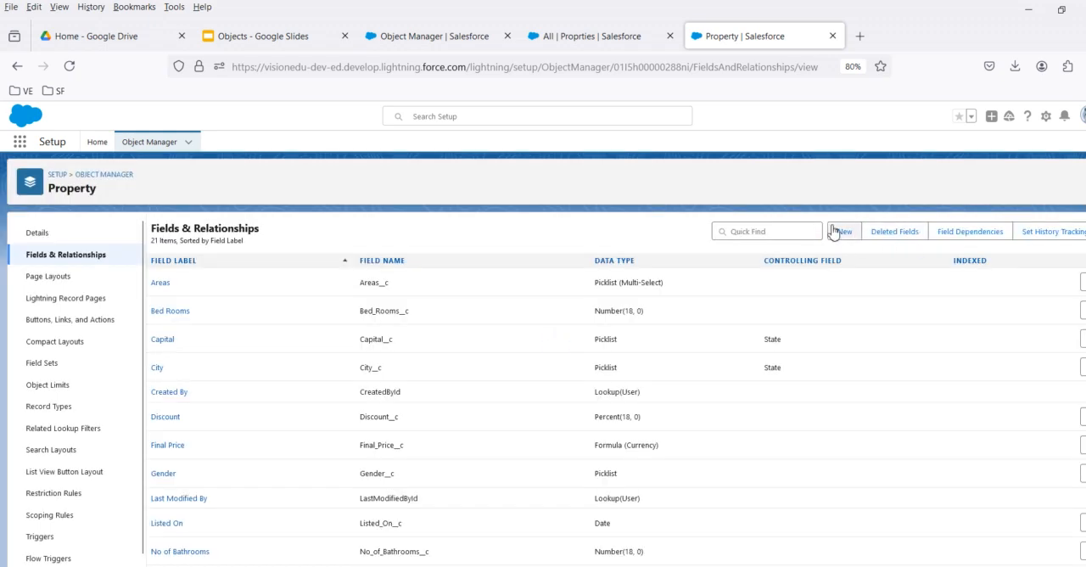
# Create a new Lookup Relationship field on the Property object that relates to Property itself.
pyautogui.click(836, 231)
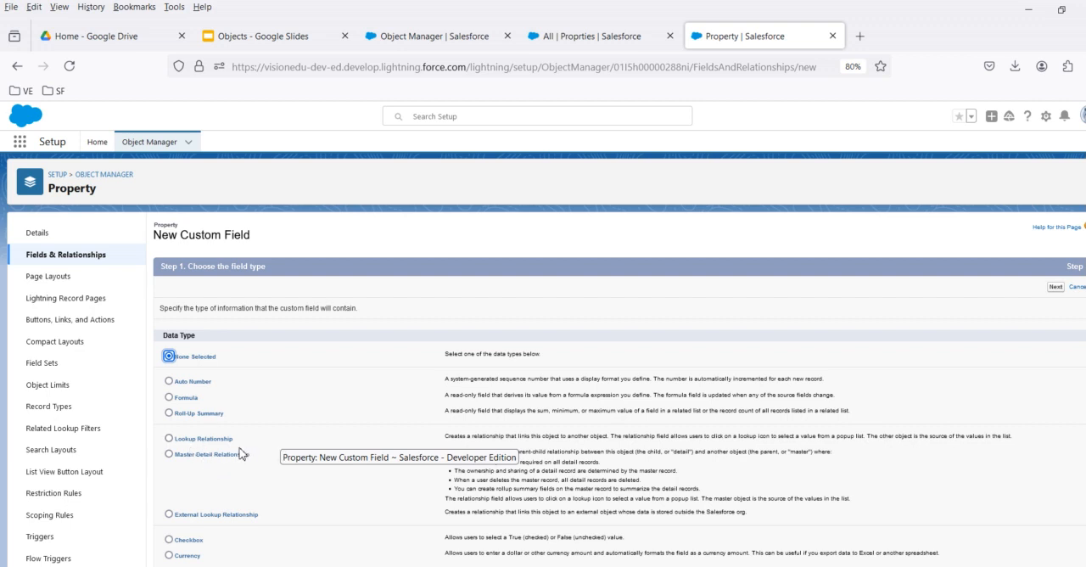
pyautogui.click(206, 441)
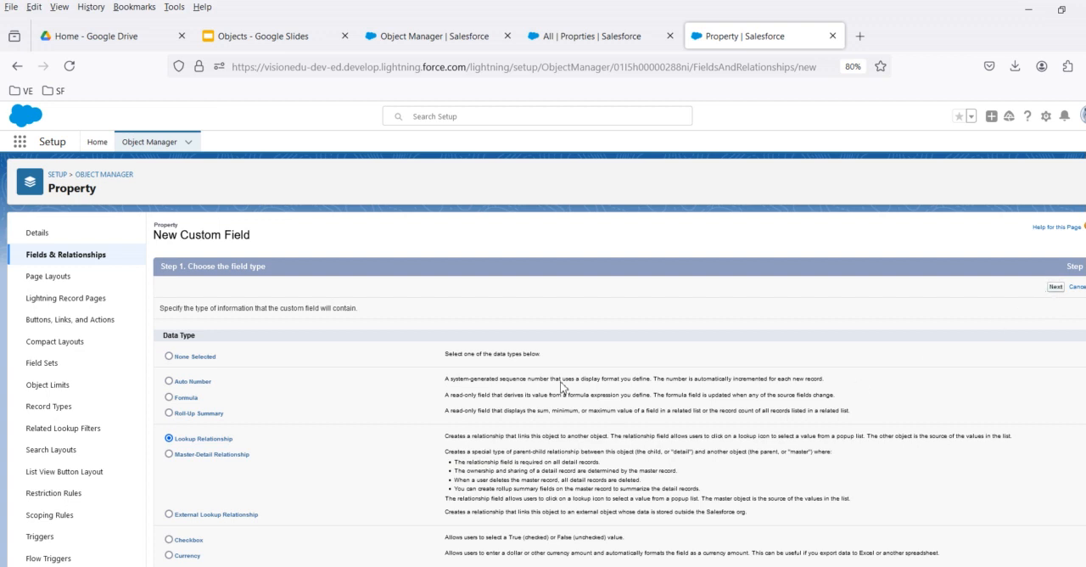
pyautogui.click(426, 333)
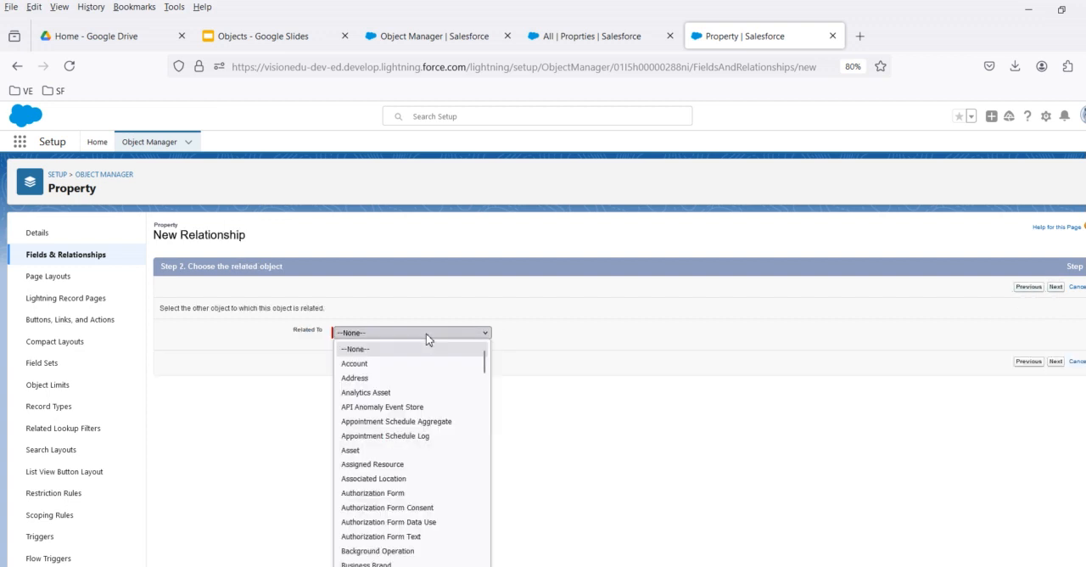
pyautogui.write('prop')
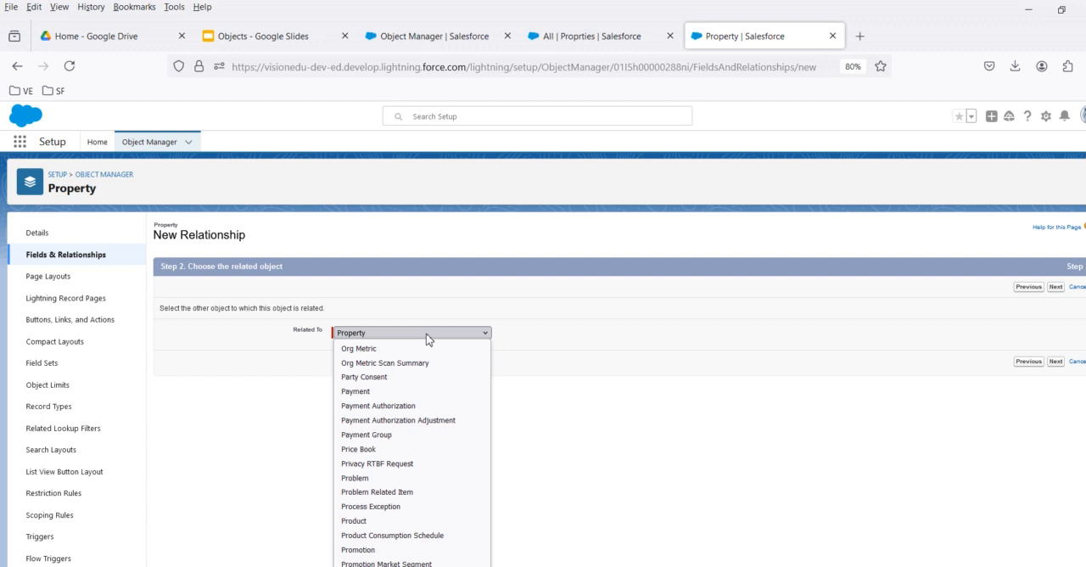
pyautogui.click(427, 339)
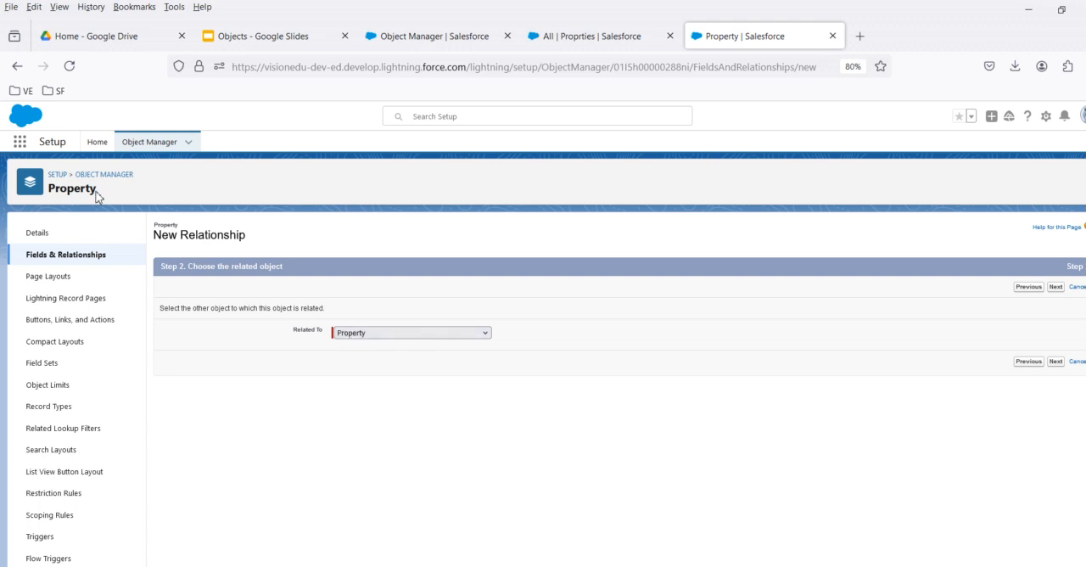
pyautogui.moveTo(49, 197); pyautogui.dragTo(280, 324)
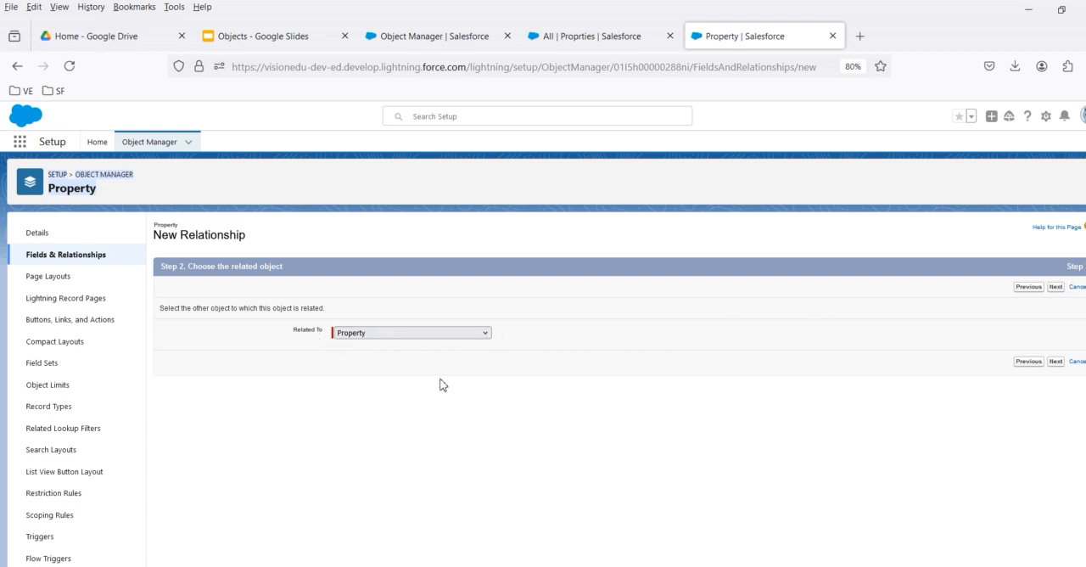
pyautogui.click(353, 339)
pyautogui.click(833, 377)
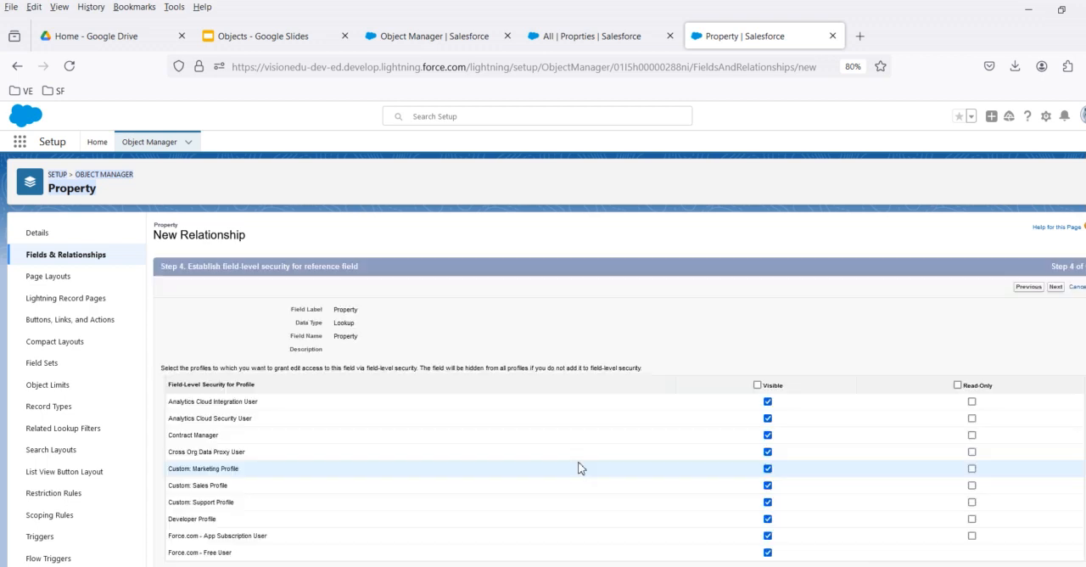
# Make the new Property lookup field visible to all profiles, include it on the Property Layout and save it.
pyautogui.click(780, 386)
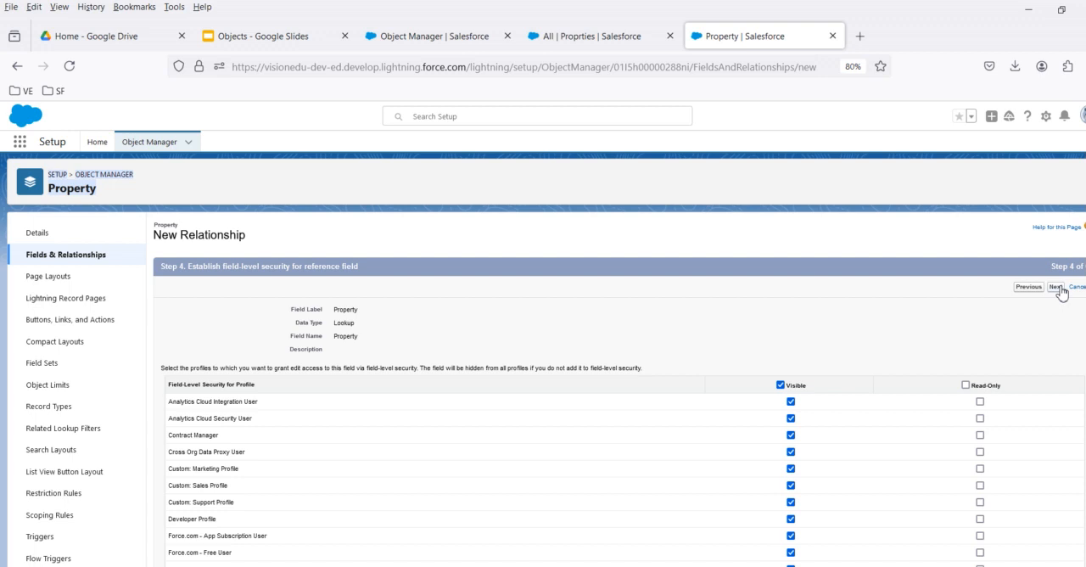
pyautogui.click(1056, 288)
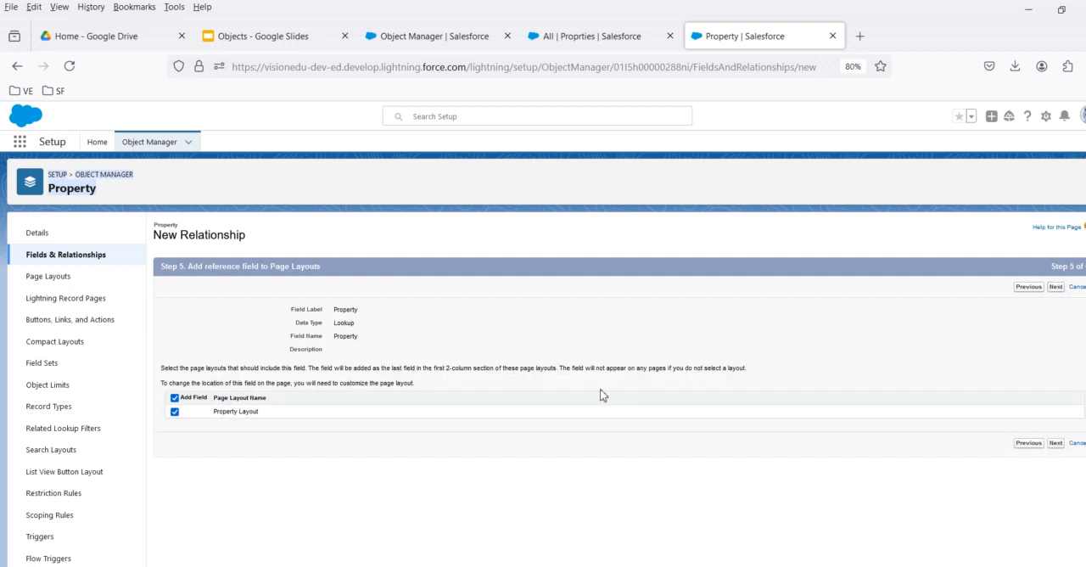
pyautogui.click(1052, 289)
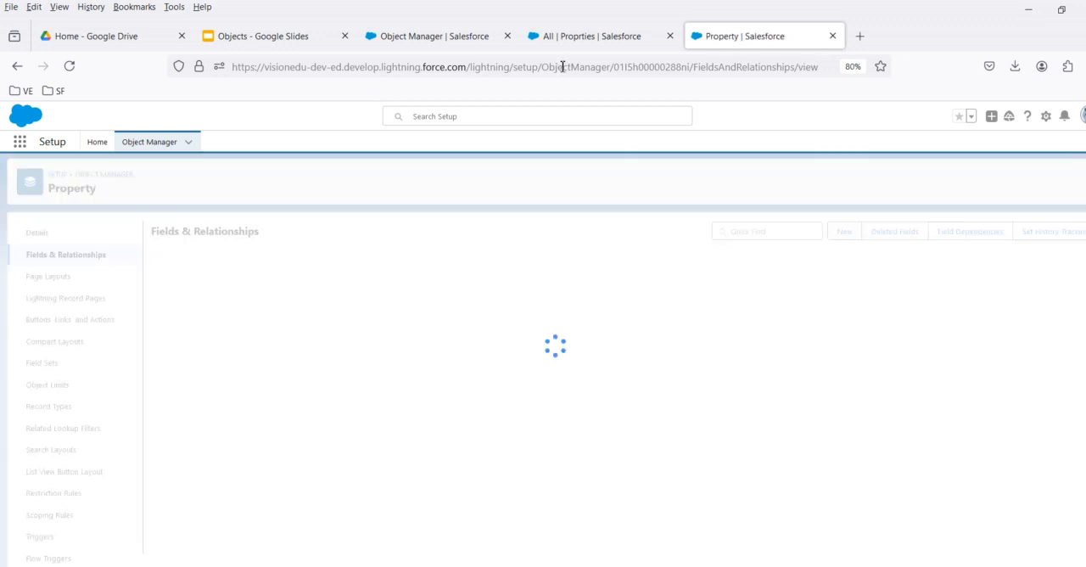
# Reload the Housing & Rentals list of all properties and open record P-0002 down to its Property field.
pyautogui.click(594, 36)
pyautogui.click(70, 66)
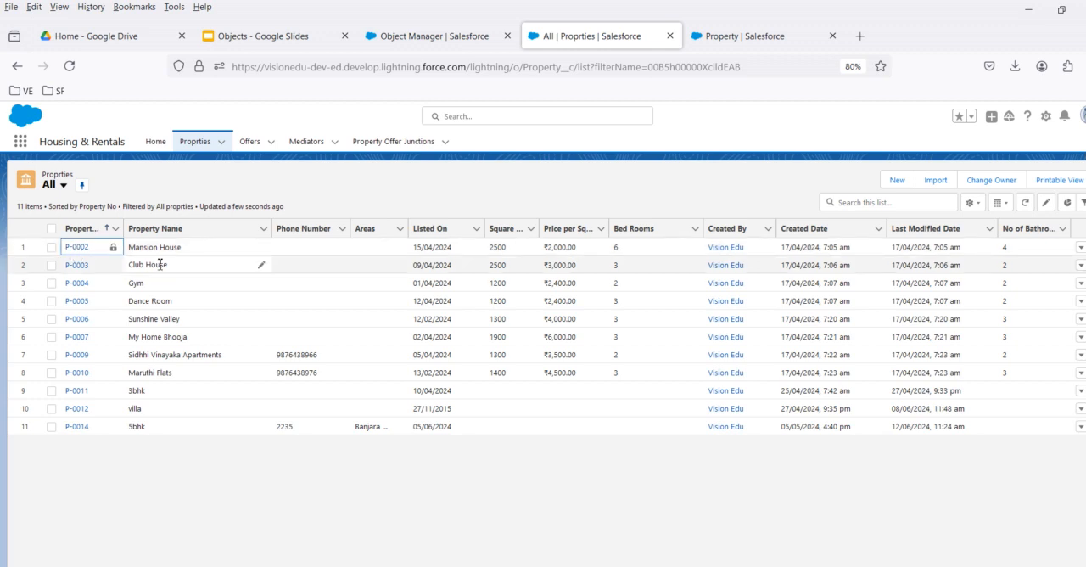
pyautogui.click(78, 247)
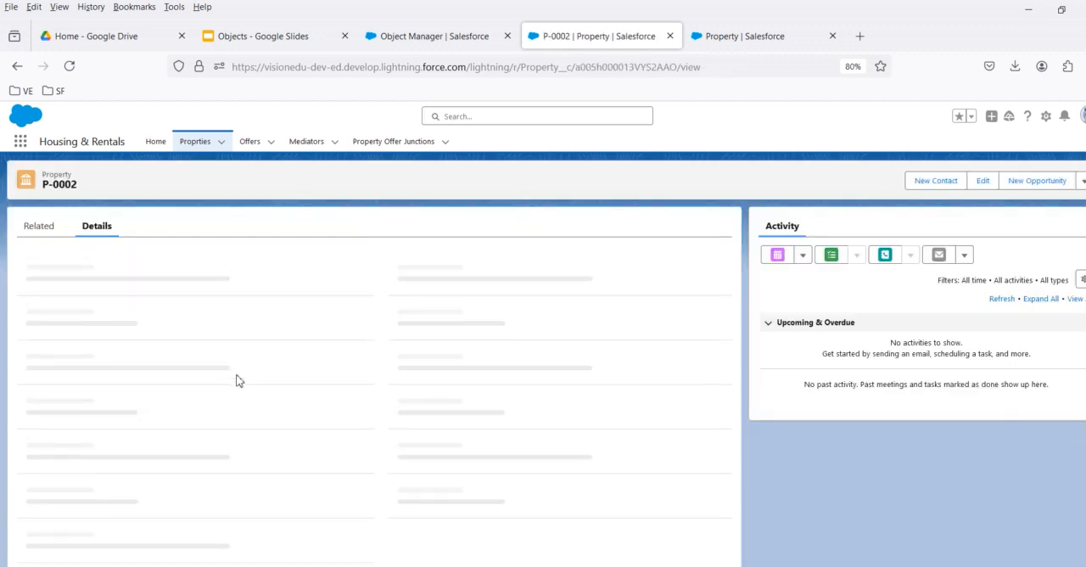
pyautogui.scroll(-3, 254, 384)
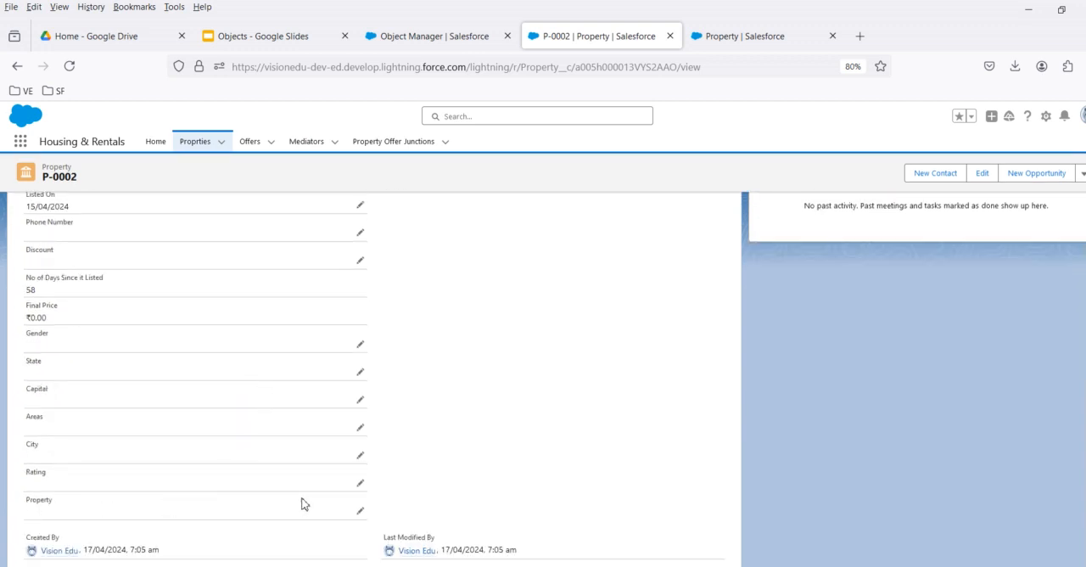
# Set the Property lookup of record P-0002 to P-0012 and save the record.
pyautogui.click(359, 512)
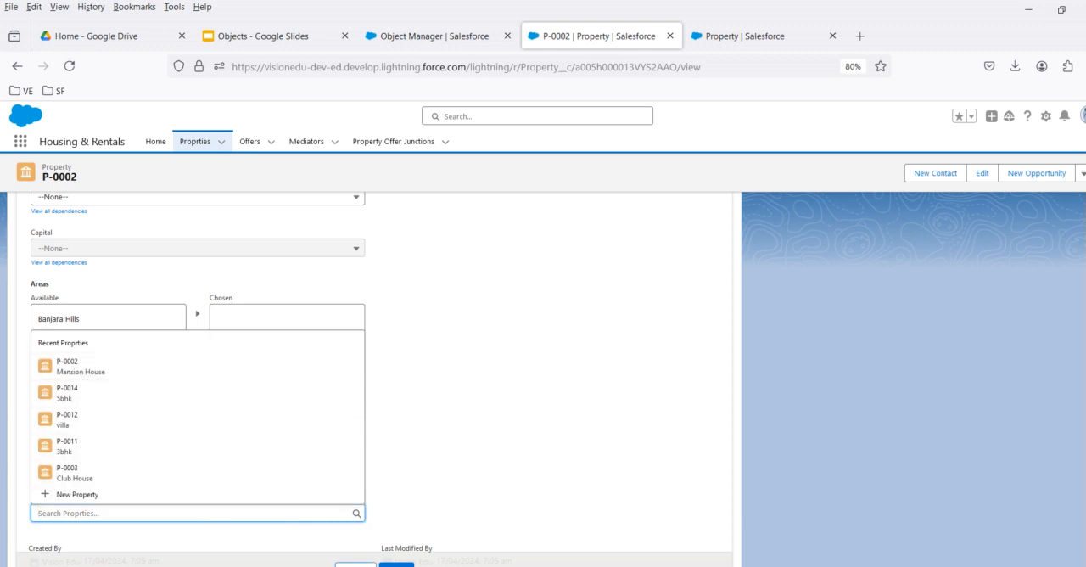
pyautogui.click(396, 565)
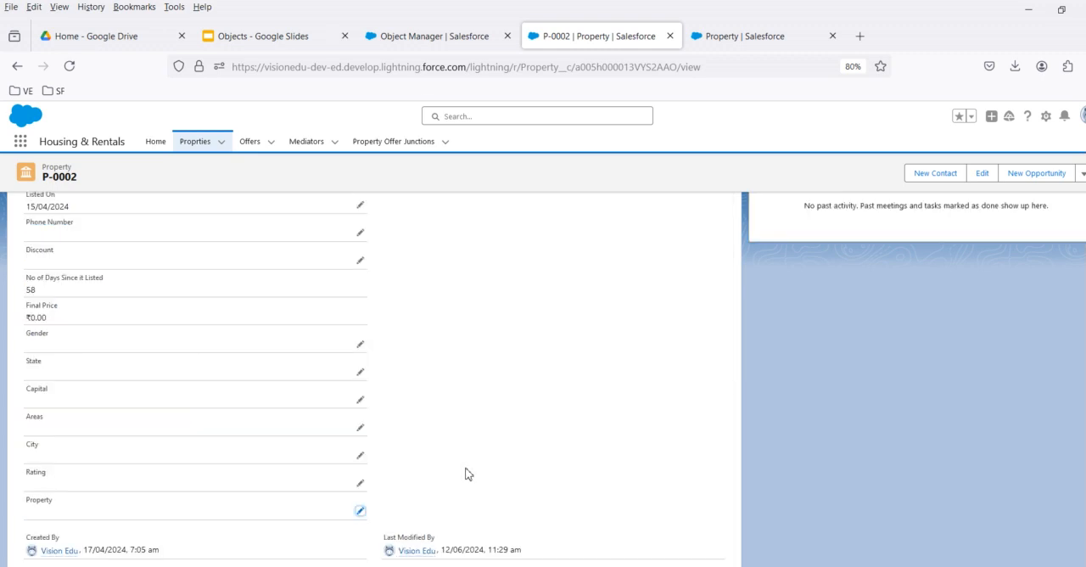
pyautogui.click(360, 512)
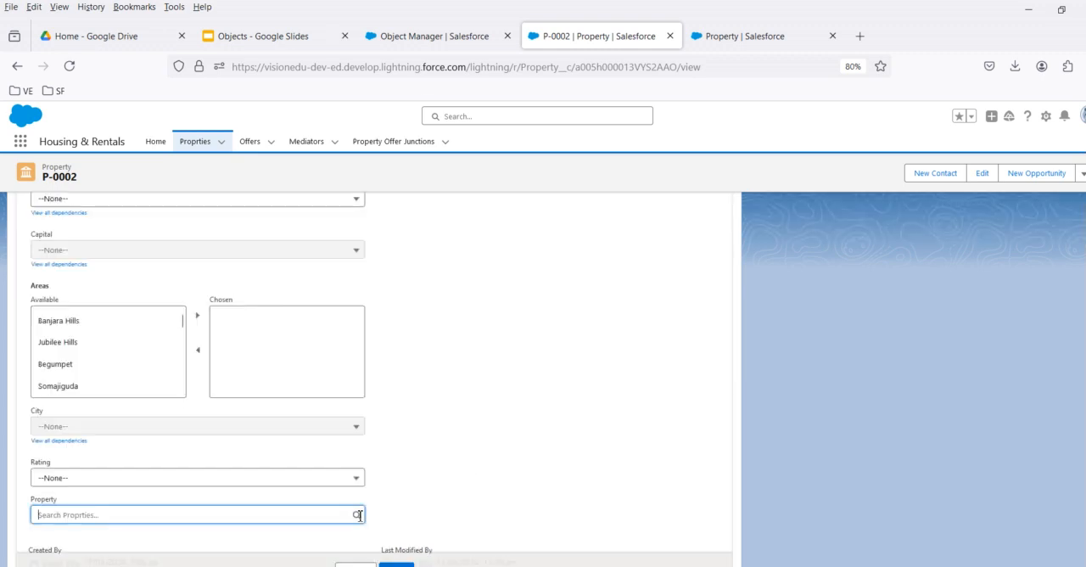
pyautogui.click(211, 513)
pyautogui.click(106, 430)
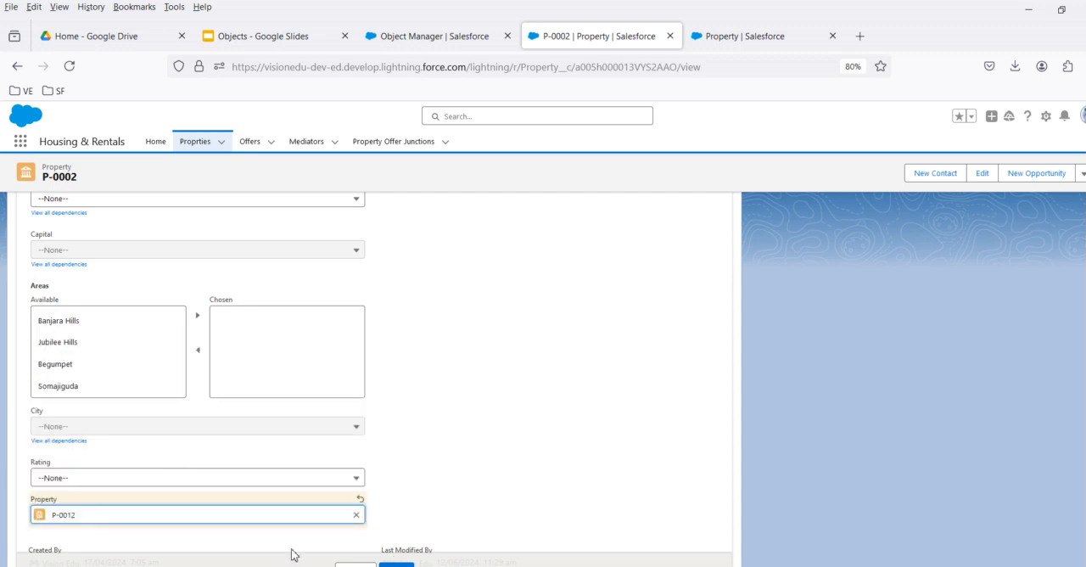
pyautogui.click(396, 565)
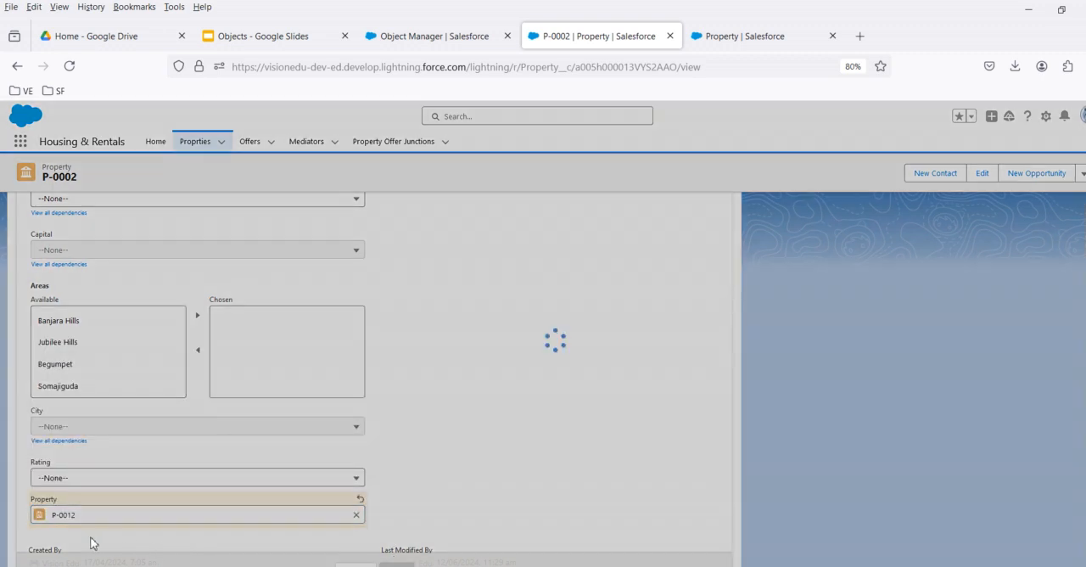
# Delete the linked property record P-0012 and check the Property field on P-0002.
pyautogui.moveTo(41, 516)
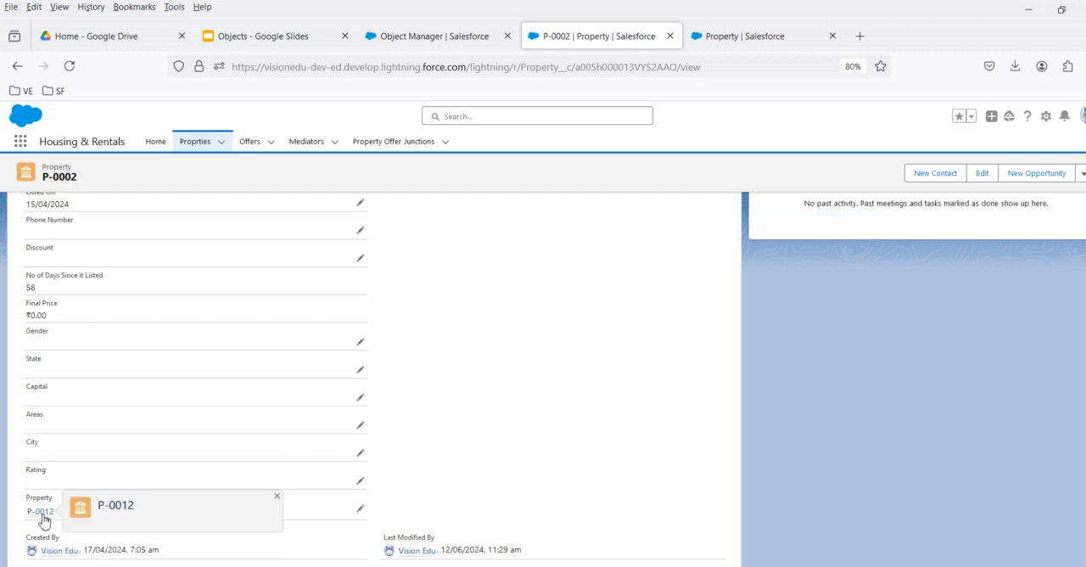
pyautogui.click(41, 513)
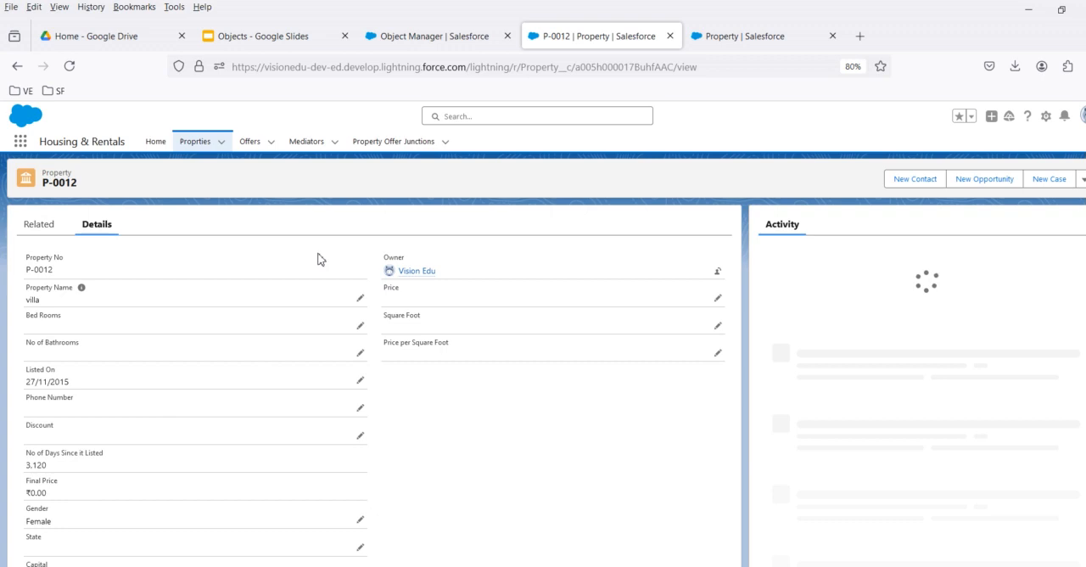
pyautogui.click(1083, 178)
pyautogui.click(1042, 241)
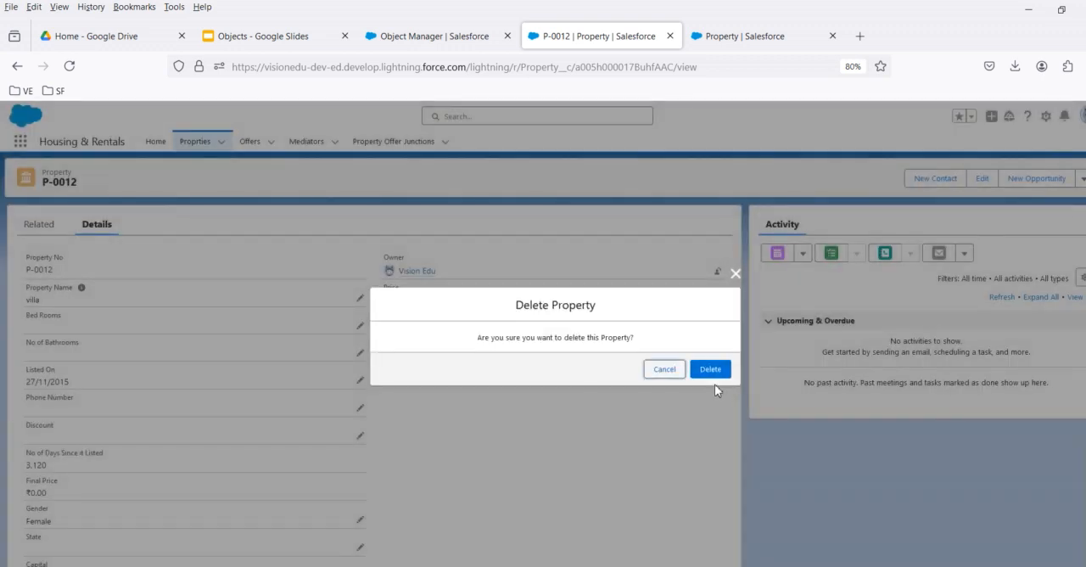
pyautogui.click(714, 375)
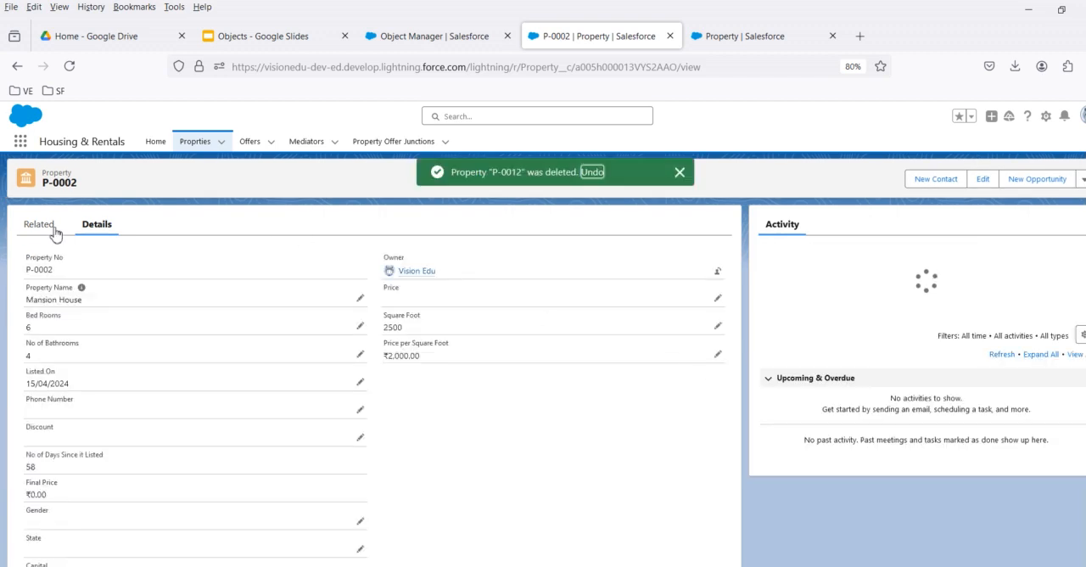
pyautogui.scroll(-3, 98, 527)
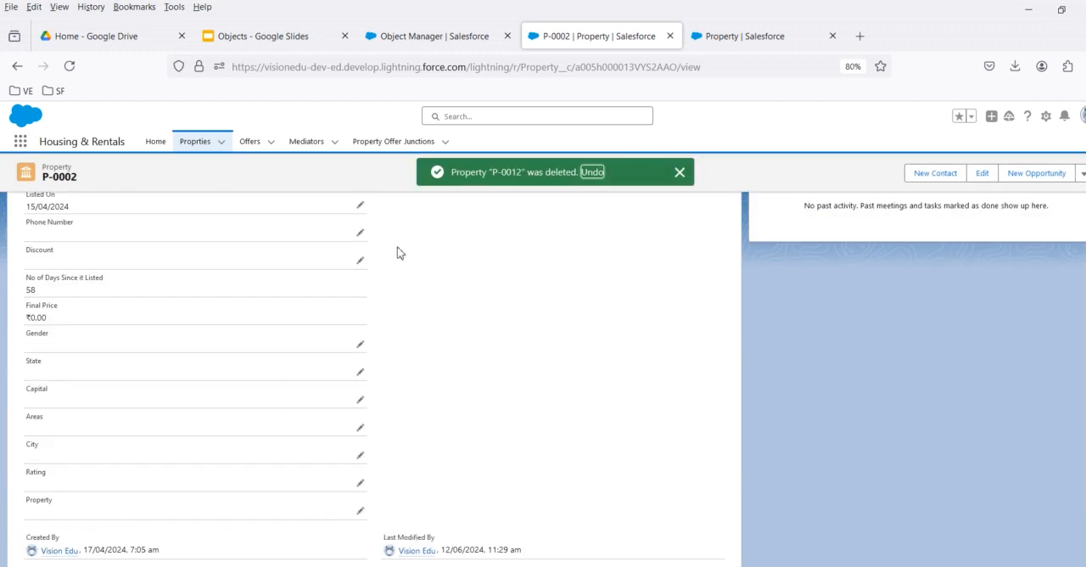
# Find the Recycle Bin by searching for "recy" and restore the deleted property P-0012 from it.
pyautogui.click(19, 143)
pyautogui.write('re')
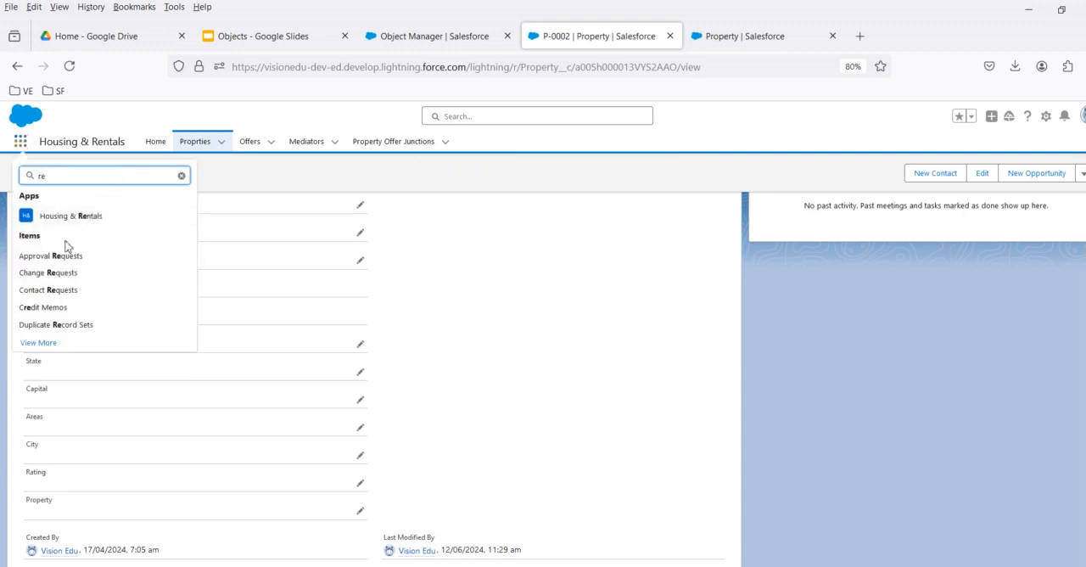
pyautogui.write('cy')
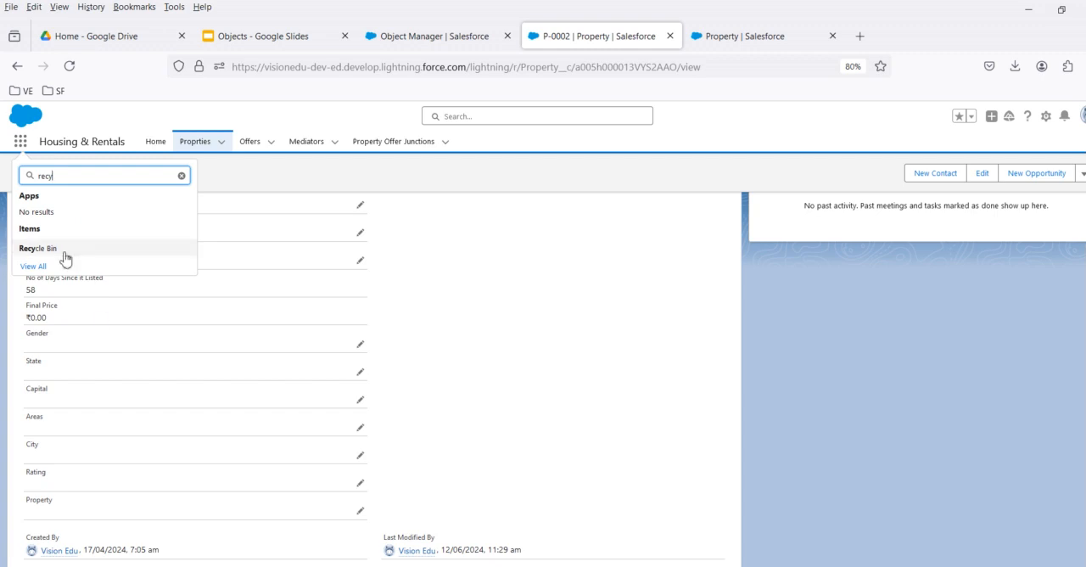
pyautogui.click(65, 258)
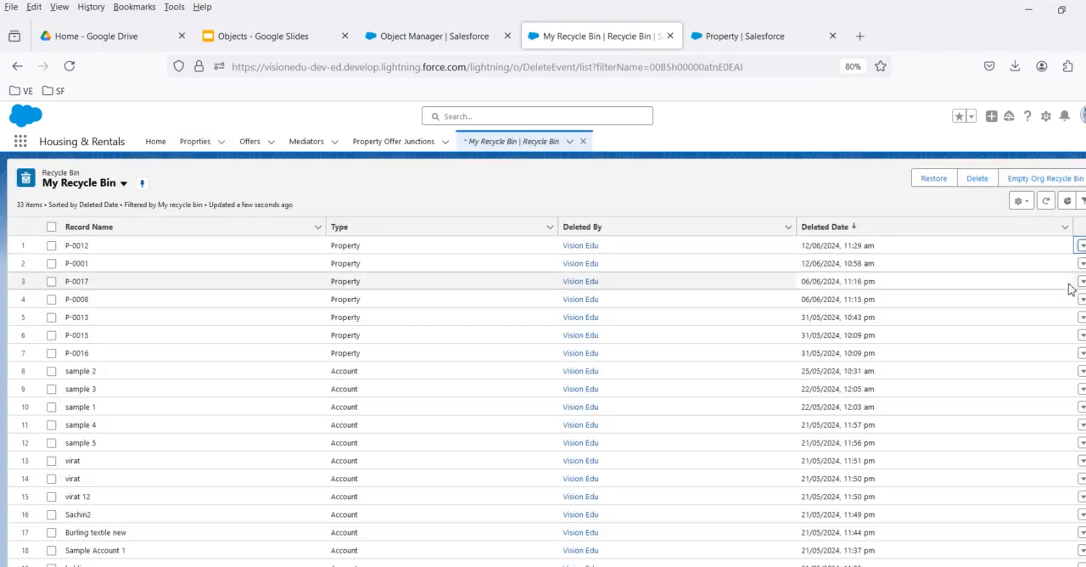
pyautogui.click(1081, 246)
pyautogui.click(1047, 267)
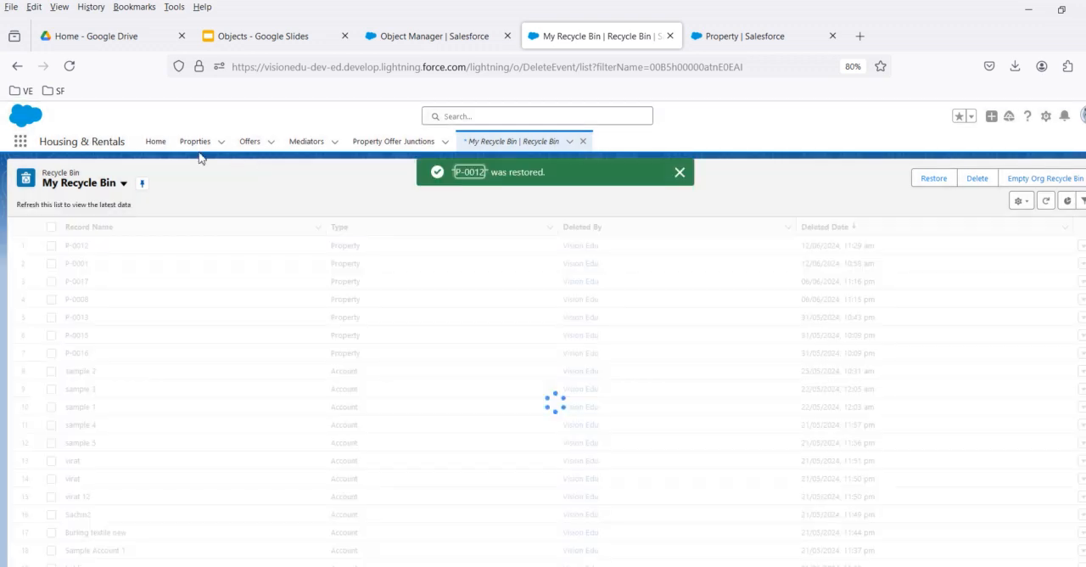
# Reopen property P-0002 to check its Property lookup value, and switch back to the Objects presentation in Google Slides.
pyautogui.click(209, 145)
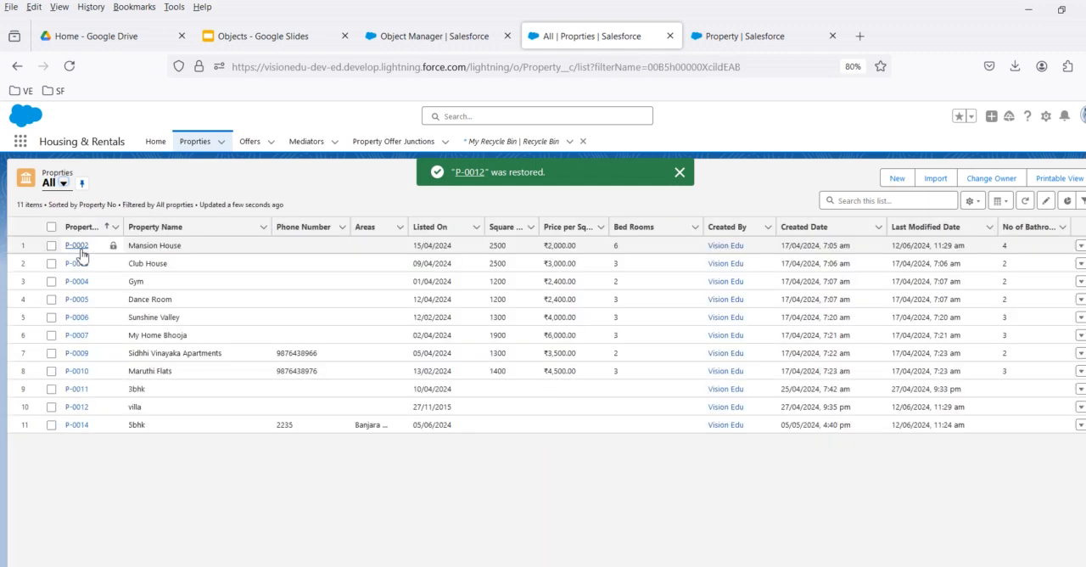
pyautogui.click(79, 248)
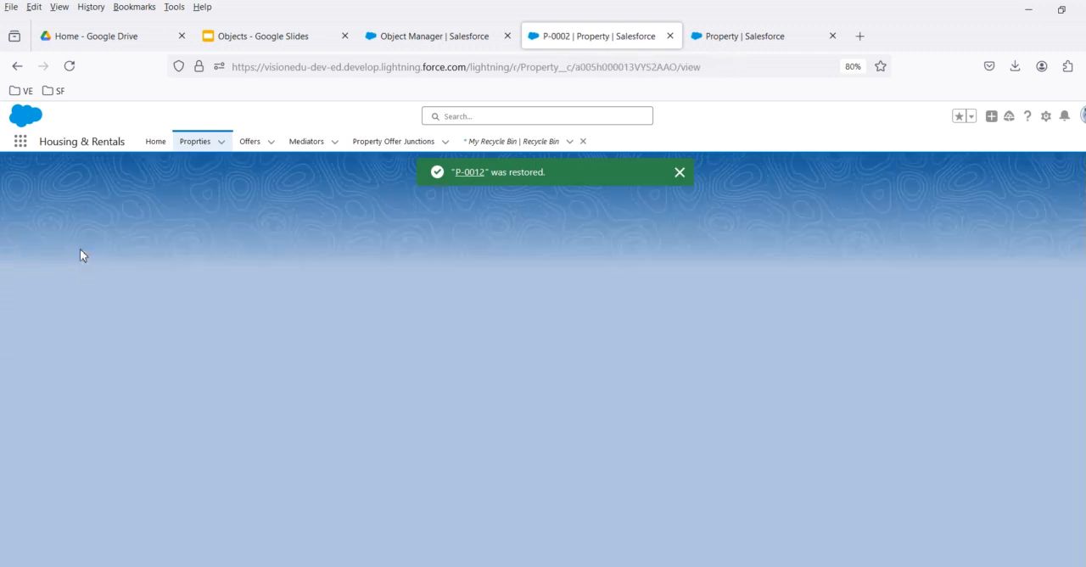
pyautogui.scroll(-3, 241, 416)
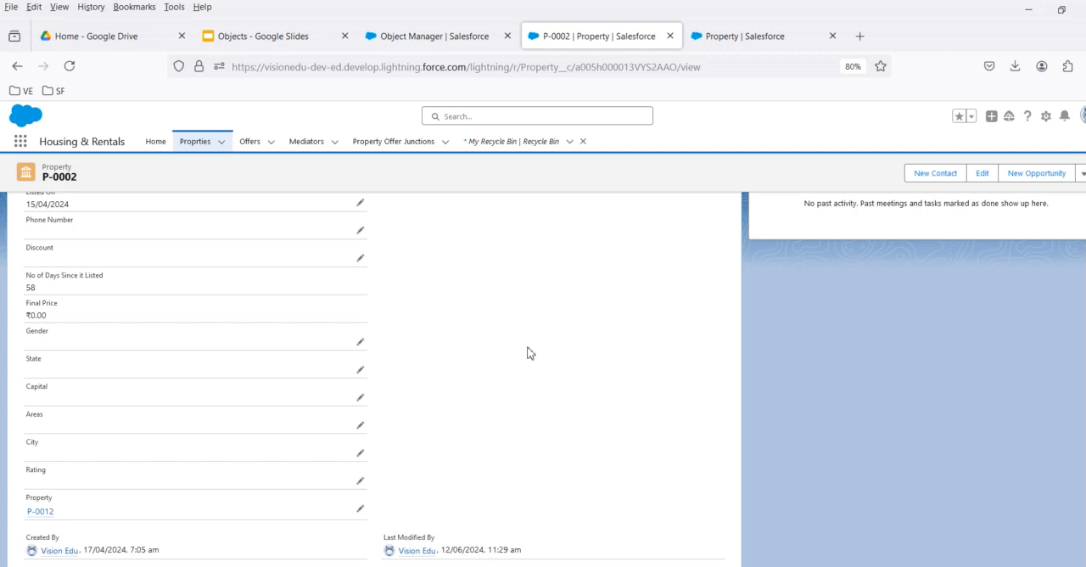
pyautogui.moveTo(49, 518)
pyautogui.moveTo(43, 515)
pyautogui.click(296, 35)
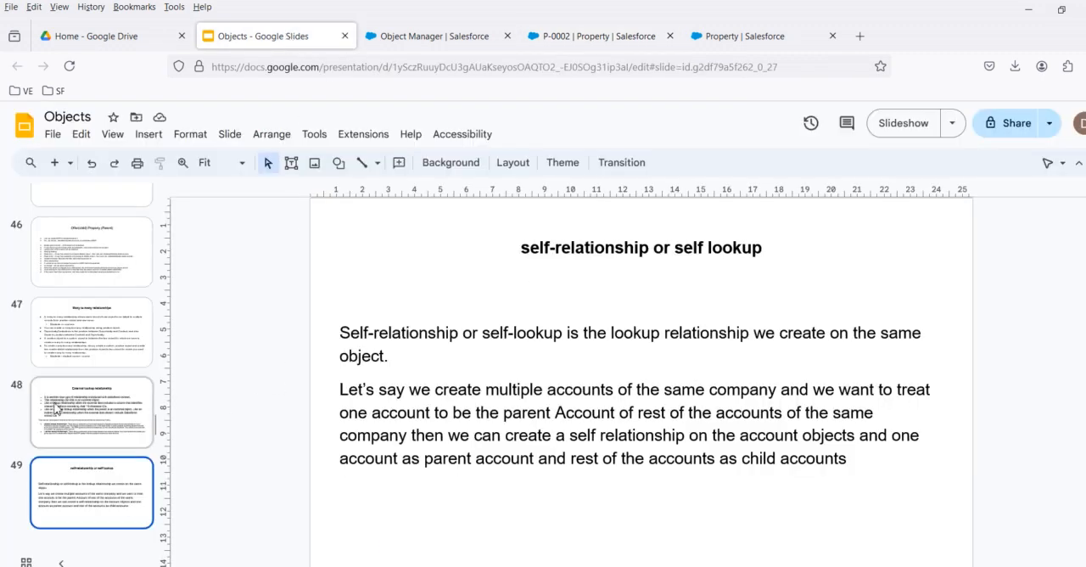
# View the Hierarchical Relationship slide, and in Salesforce start a new custom field on Property to check the available relationship types.
pyautogui.scroll(-2, 87, 469)
pyautogui.click(64, 484)
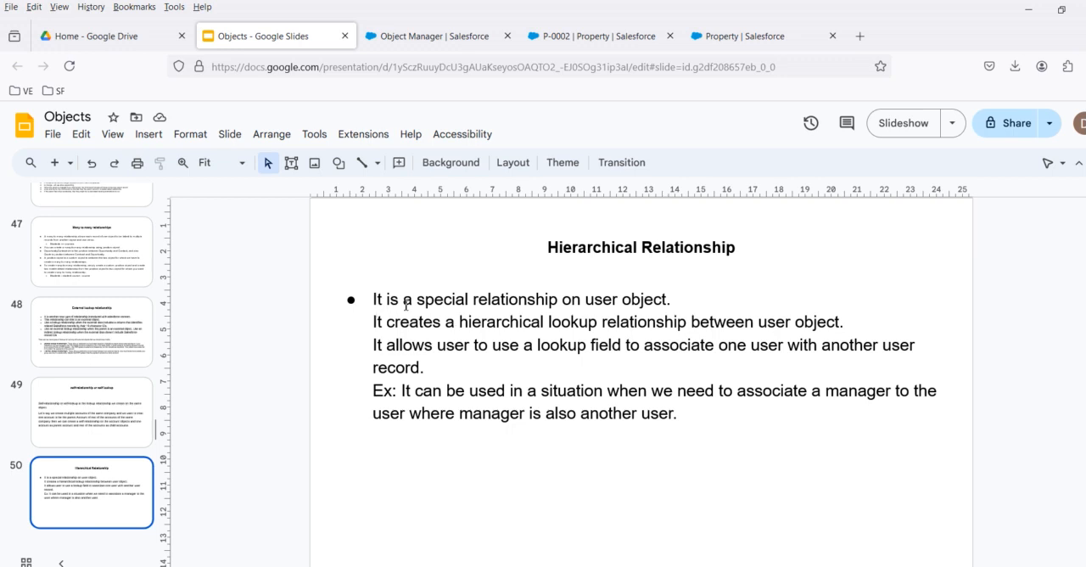
pyautogui.click(740, 38)
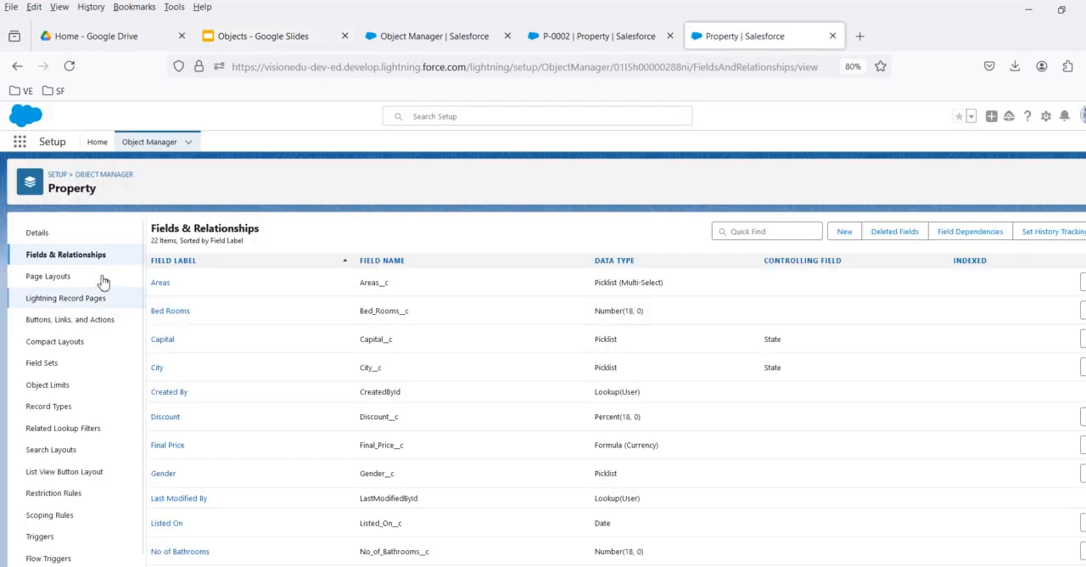
pyautogui.click(844, 231)
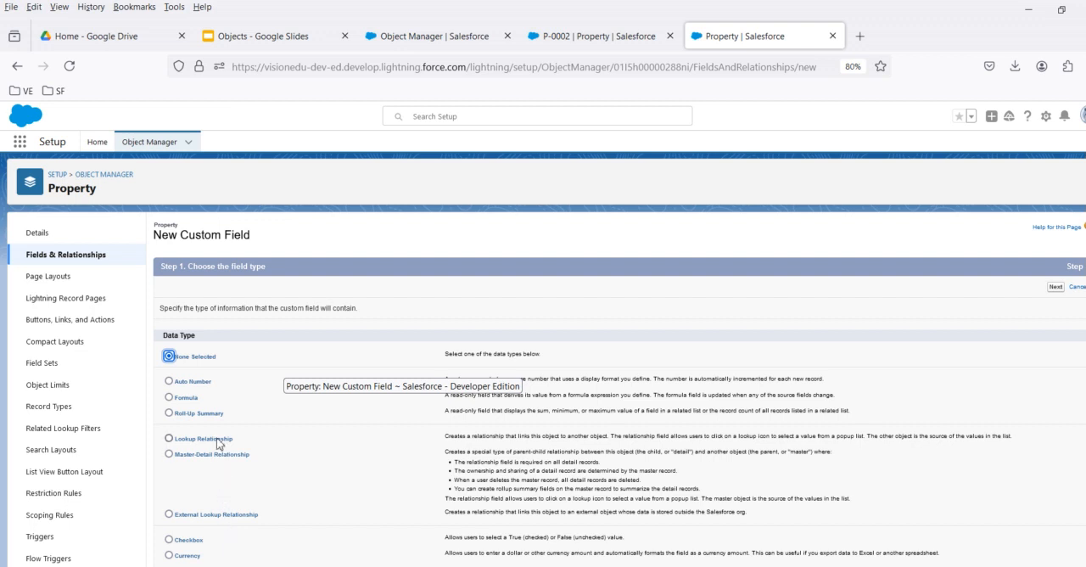
# Find the User object in Object Manager by searching for "user" and start a new custom field on it.
pyautogui.click(150, 143)
pyautogui.click(873, 170)
pyautogui.write('user')
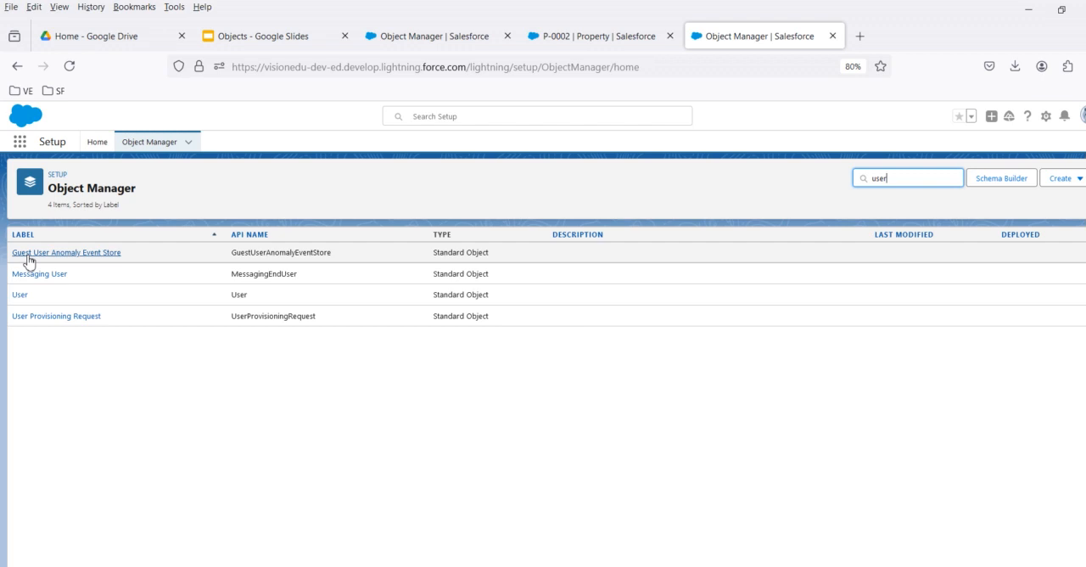
pyautogui.click(19, 296)
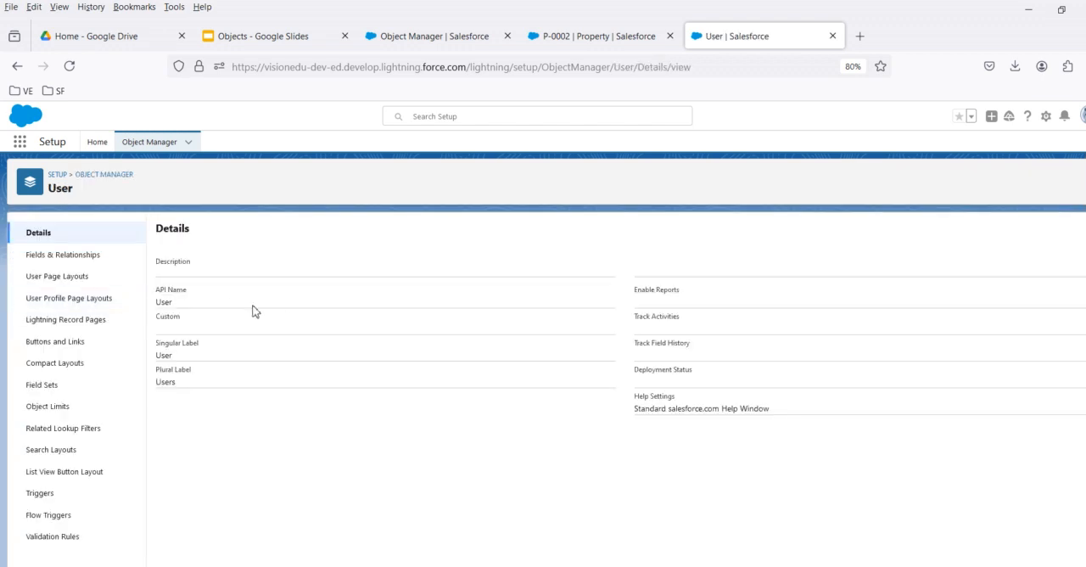
pyautogui.click(95, 255)
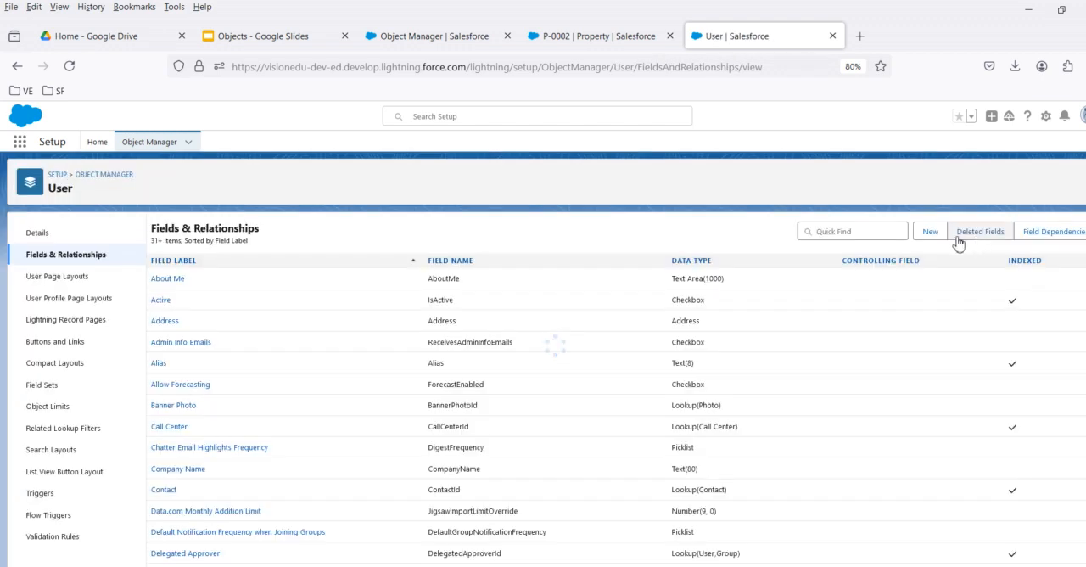
pyautogui.click(926, 234)
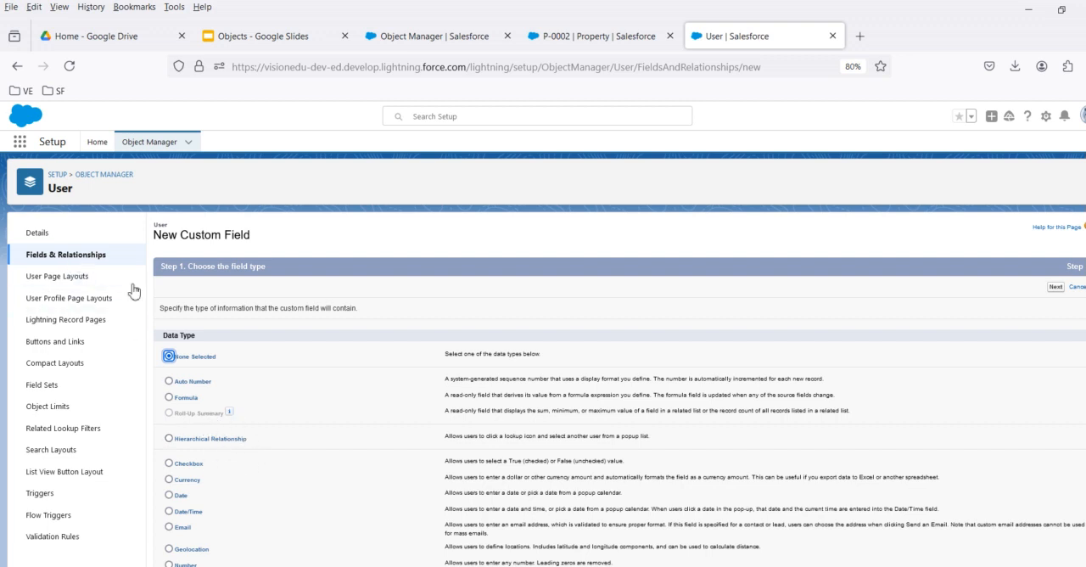
# Choose Hierarchical Relationship as the field type, continue to the field details, and review the Hierarchical Relationship slide in Google Slides.
pyautogui.click(195, 447)
pyautogui.hotkey('ctrl', '+')
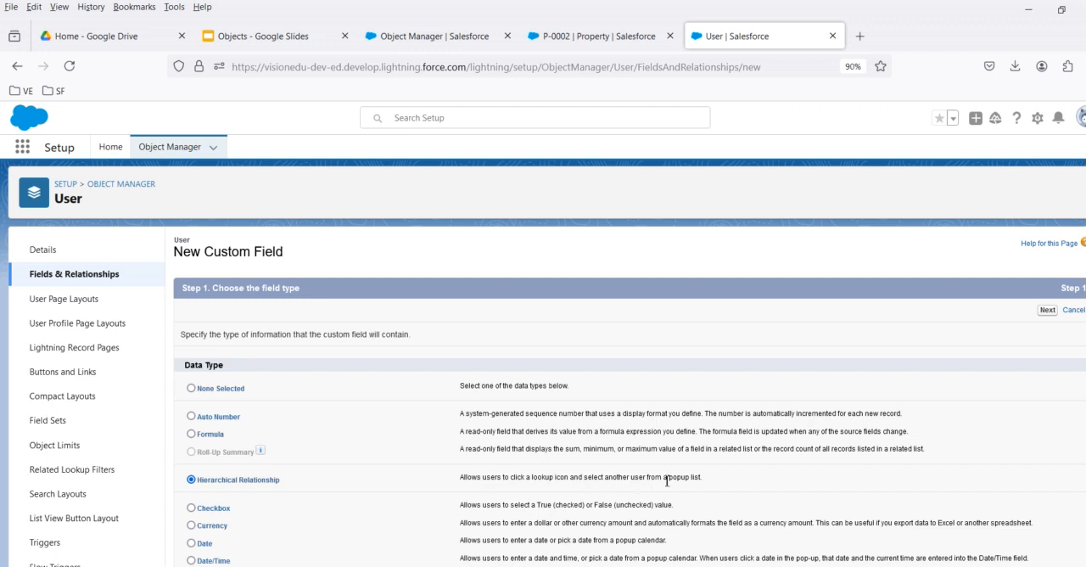
pyautogui.hotkey('ctrl', '-')
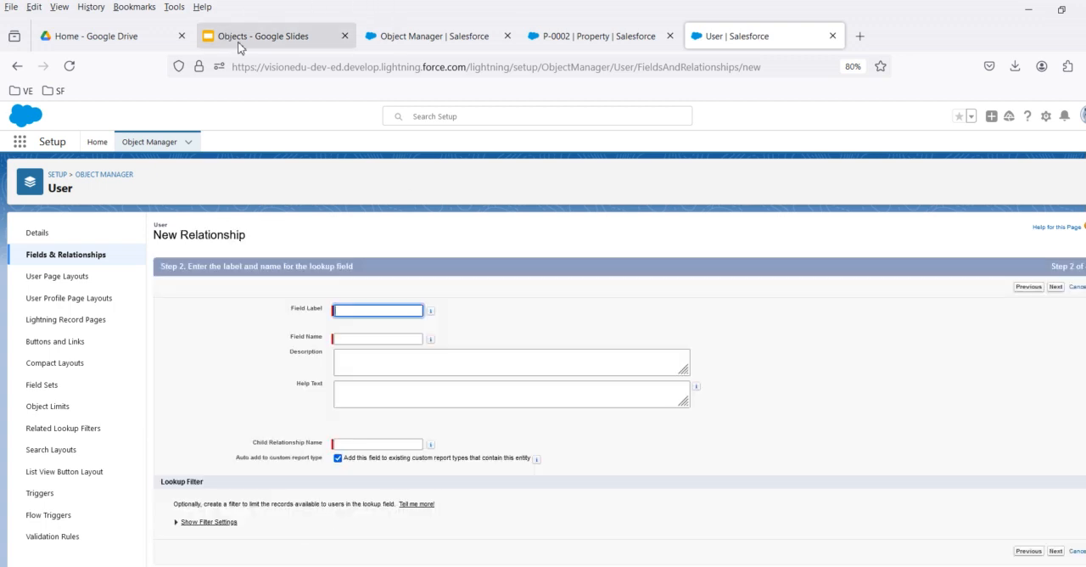
pyautogui.click(239, 40)
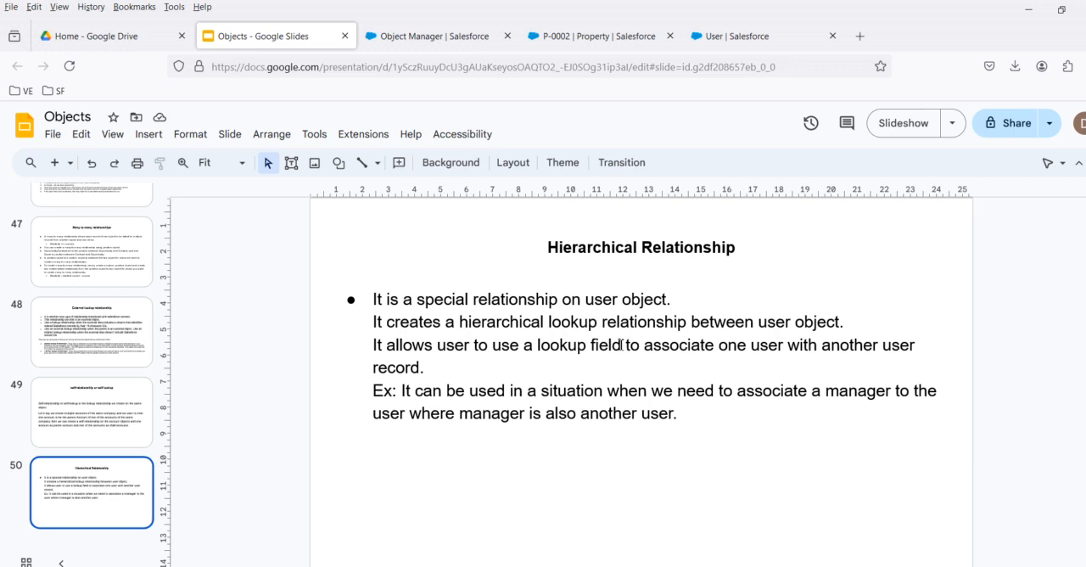
pyautogui.click(741, 36)
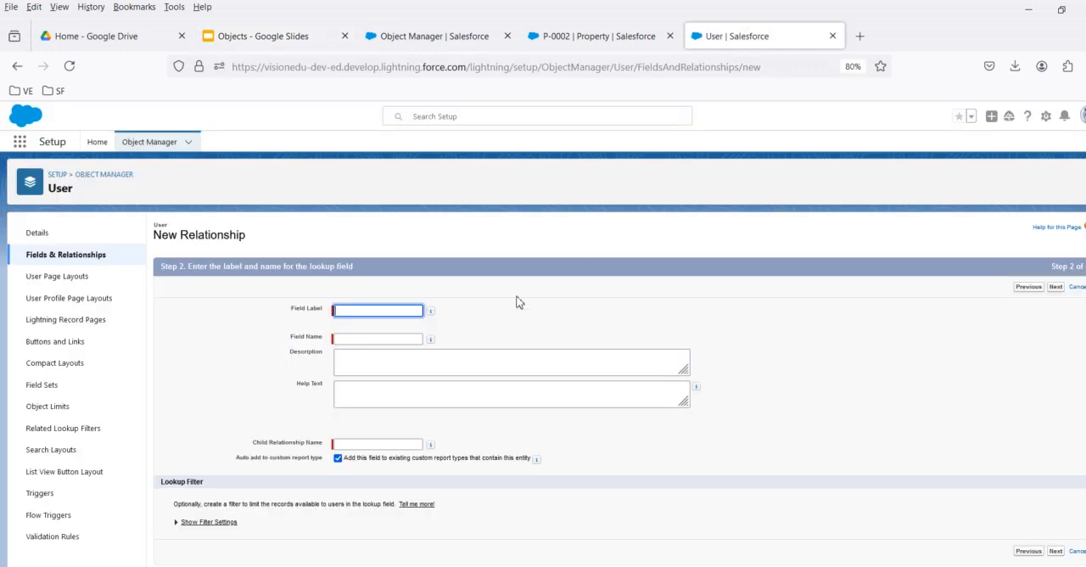
# Set the new relationship's field label to Team Lead and its field name to Team_Lead.
pyautogui.click(380, 310)
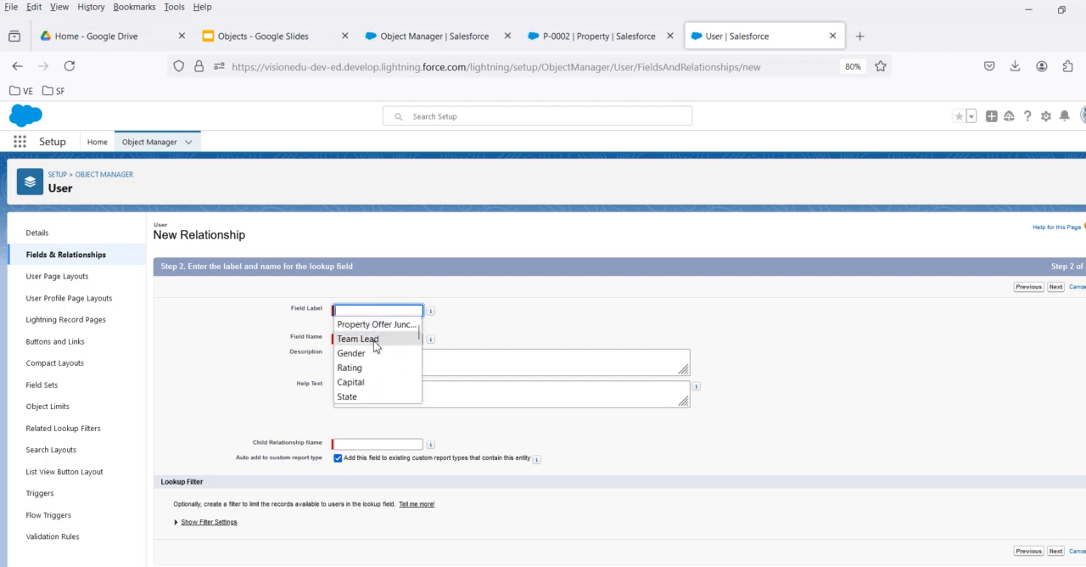
pyautogui.click(381, 338)
pyautogui.click(366, 339)
pyautogui.click(733, 331)
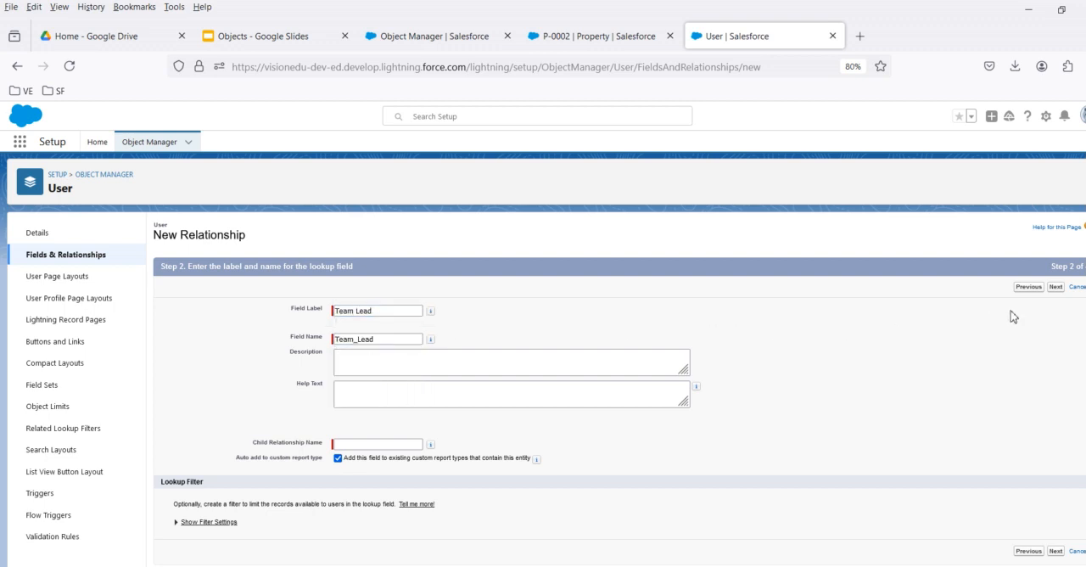
pyautogui.click(1056, 289)
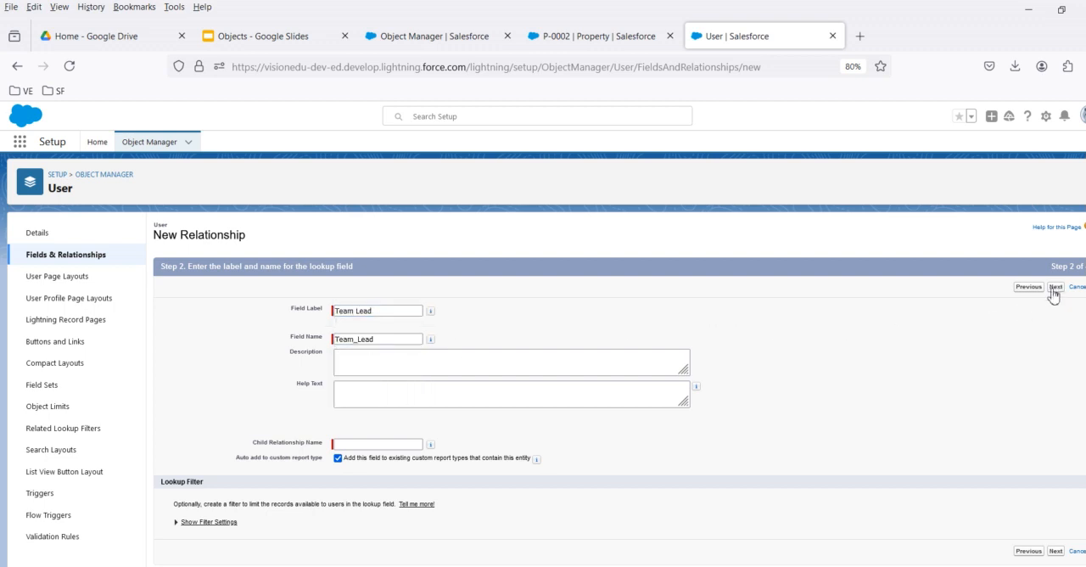
# Enter TeamLead, without spaces, as the child relationship name.
pyautogui.click(367, 444)
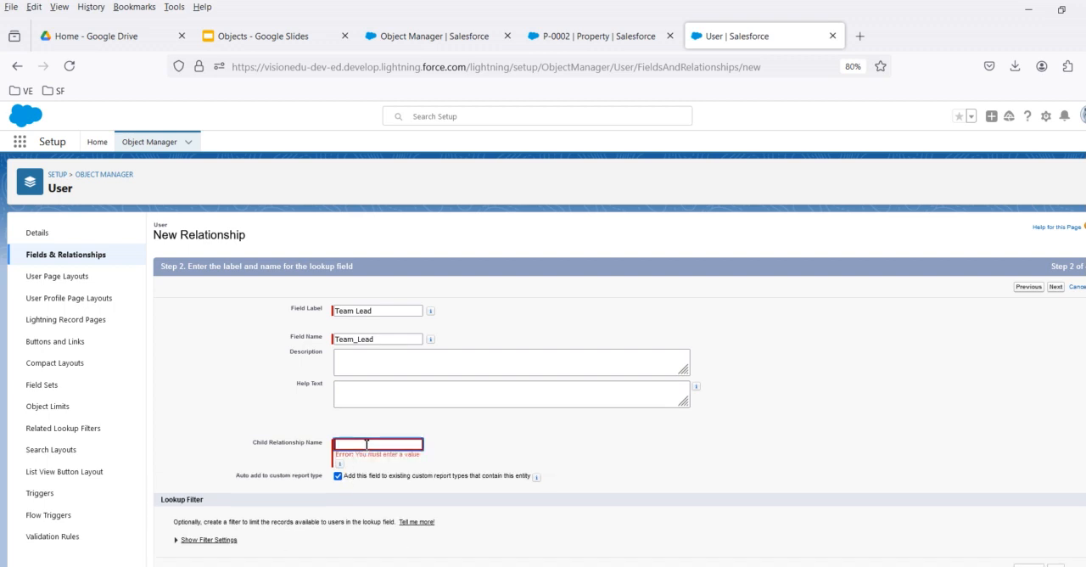
pyautogui.write('Te')
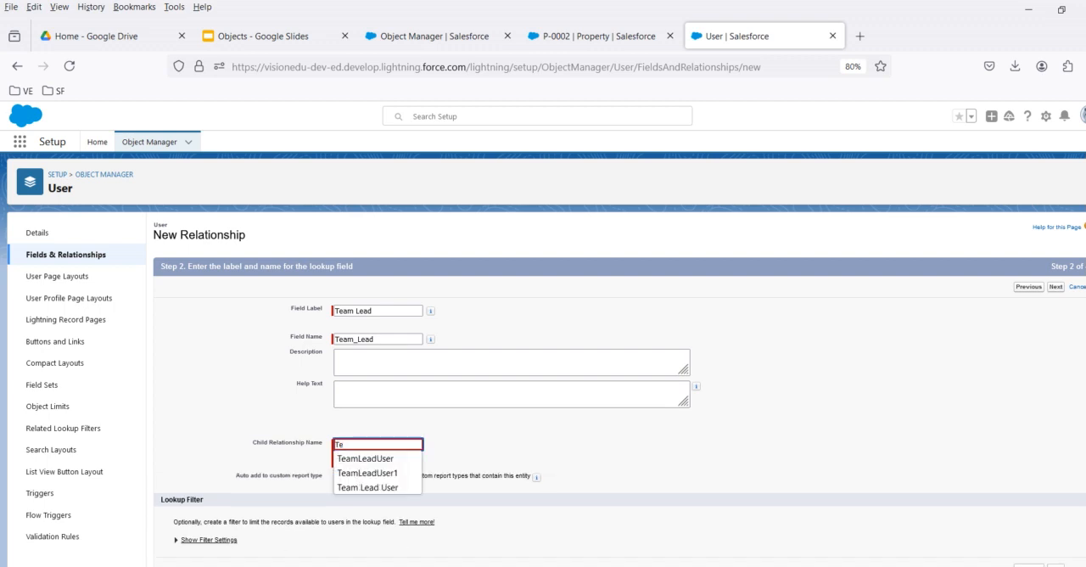
pyautogui.click(371, 487)
pyautogui.moveTo(404, 444); pyautogui.dragTo(354, 447)
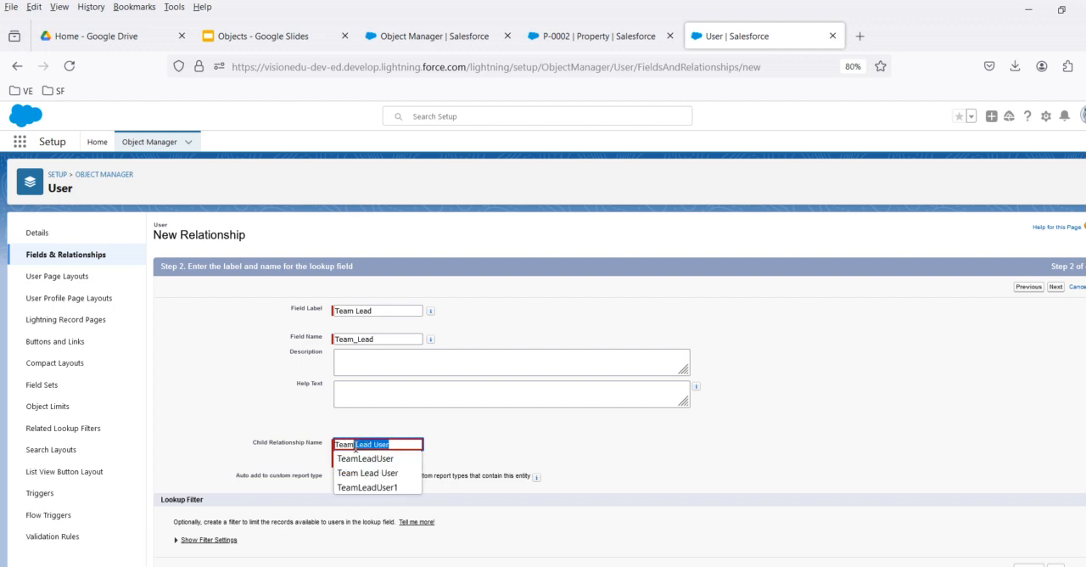
pyautogui.write('TeamLead')
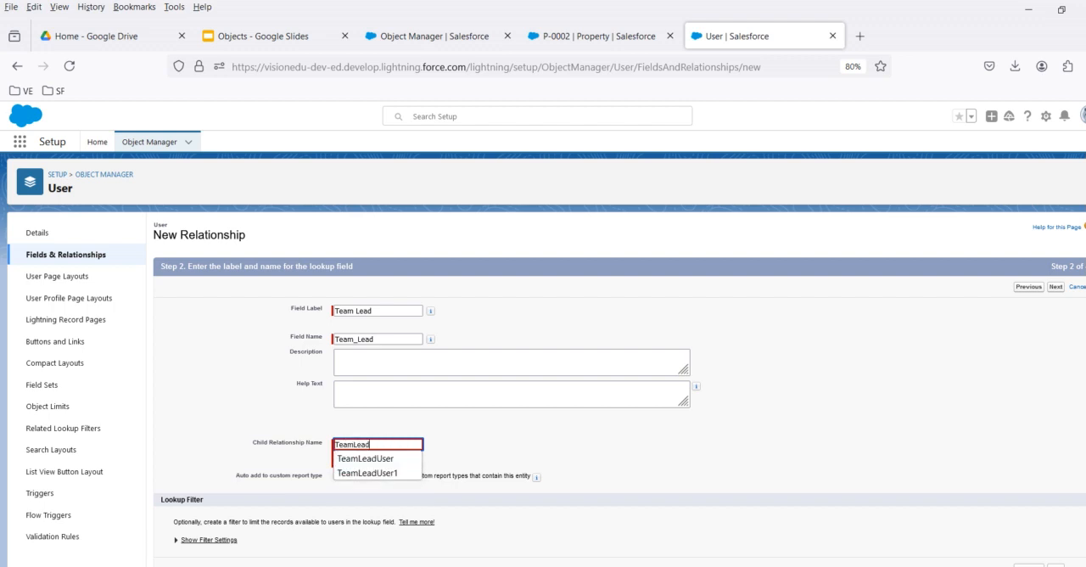
pyautogui.press('Tab')
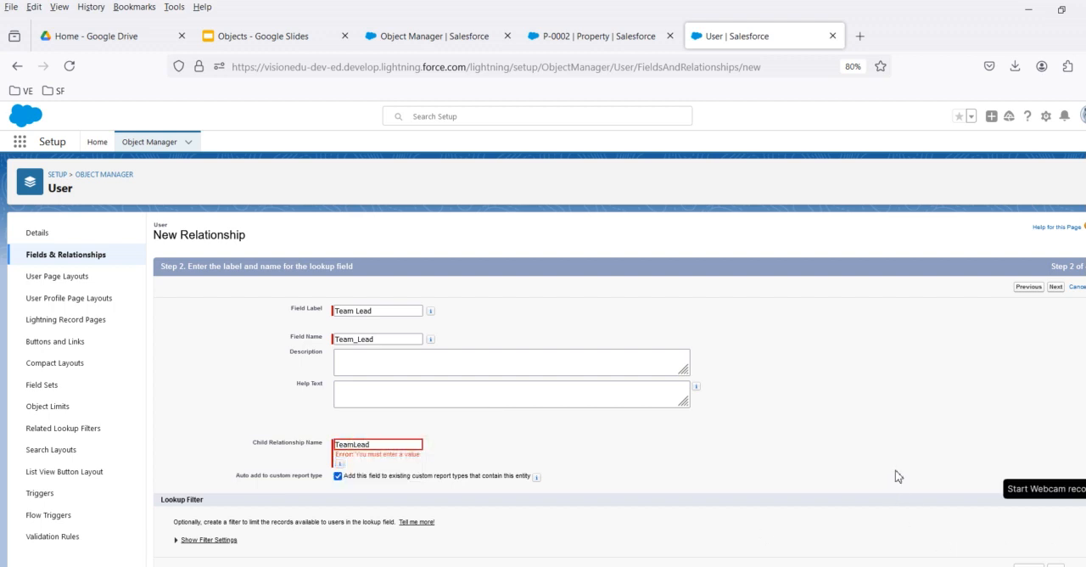
# Save the Team Lead field, keeping it visible to all profiles and added to all three page layouts.
pyautogui.click(1056, 287)
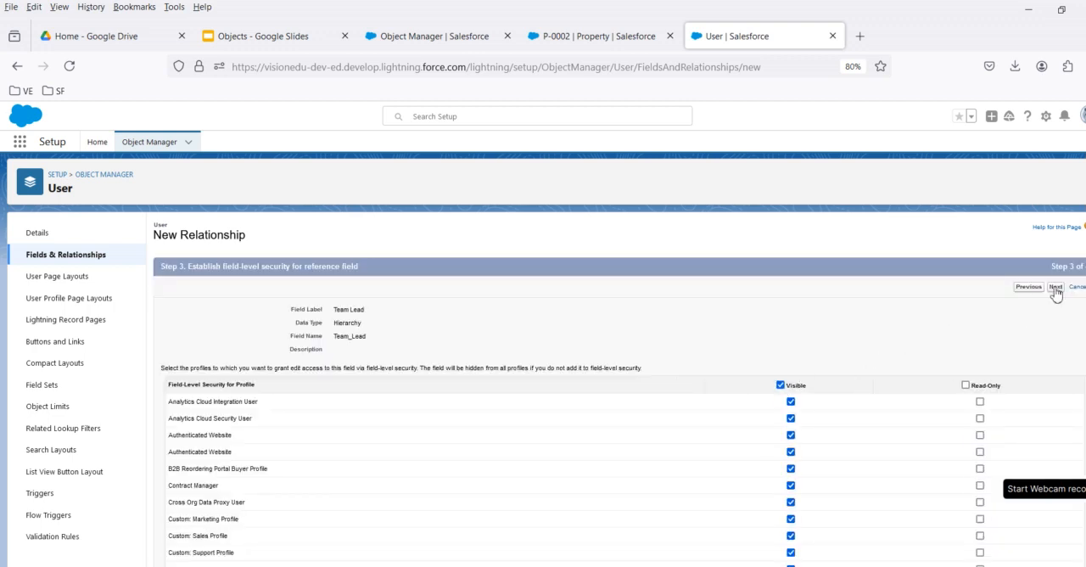
pyautogui.click(1055, 287)
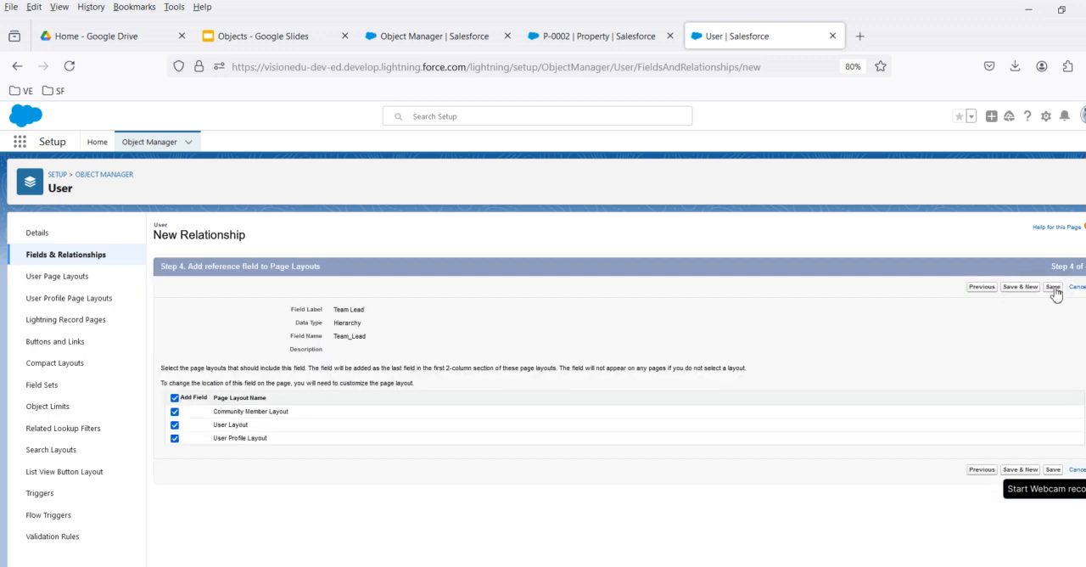
pyautogui.click(1053, 288)
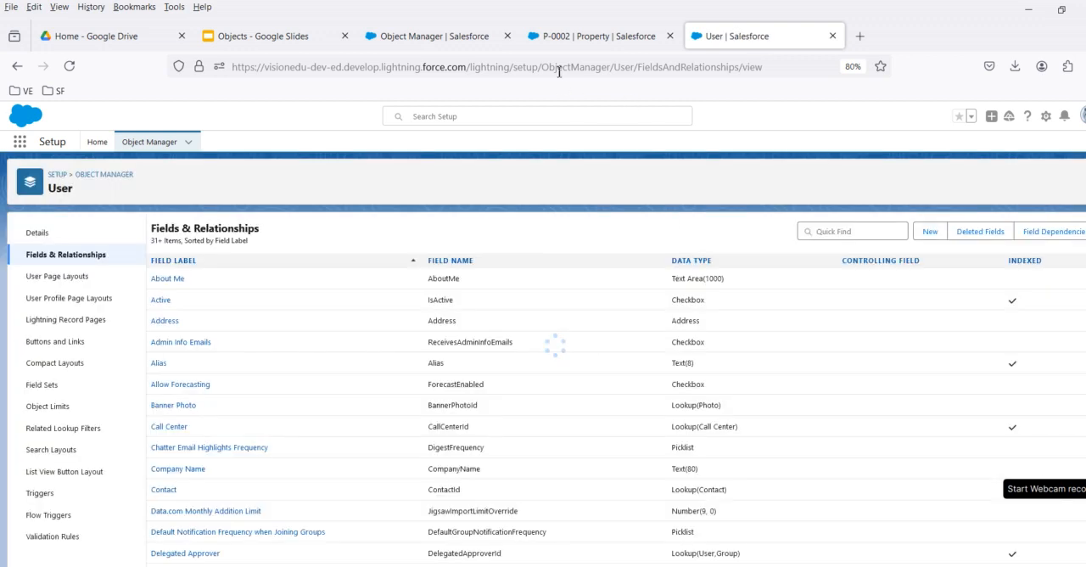
# Go from the P-0002 record to the Setup Home page in the Object Manager browser tab.
pyautogui.click(599, 36)
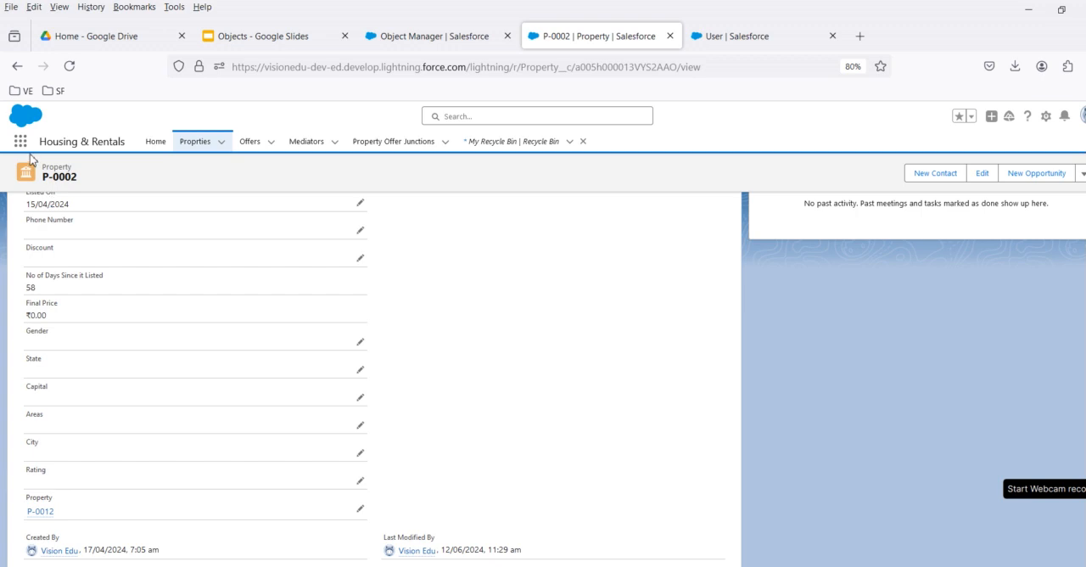
pyautogui.click(468, 38)
pyautogui.click(97, 142)
pyautogui.click(533, 34)
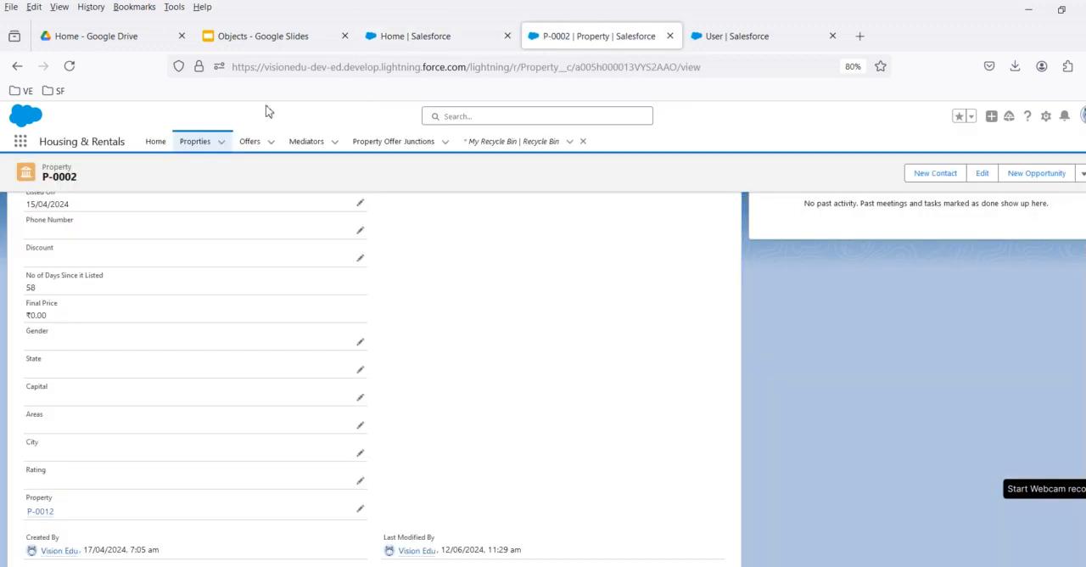
pyautogui.click(22, 144)
pyautogui.write('user')
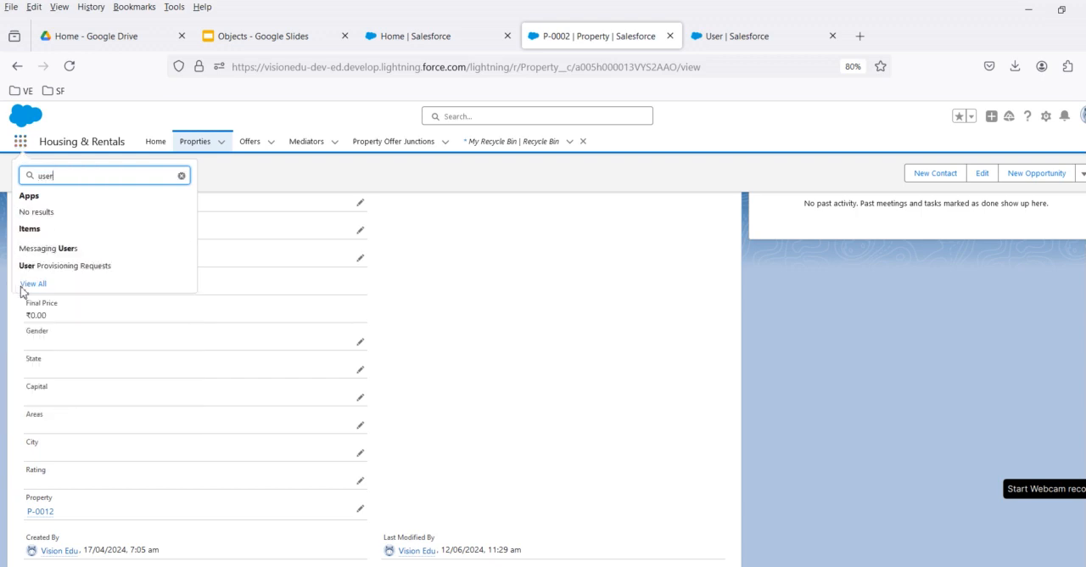
pyautogui.click(25, 287)
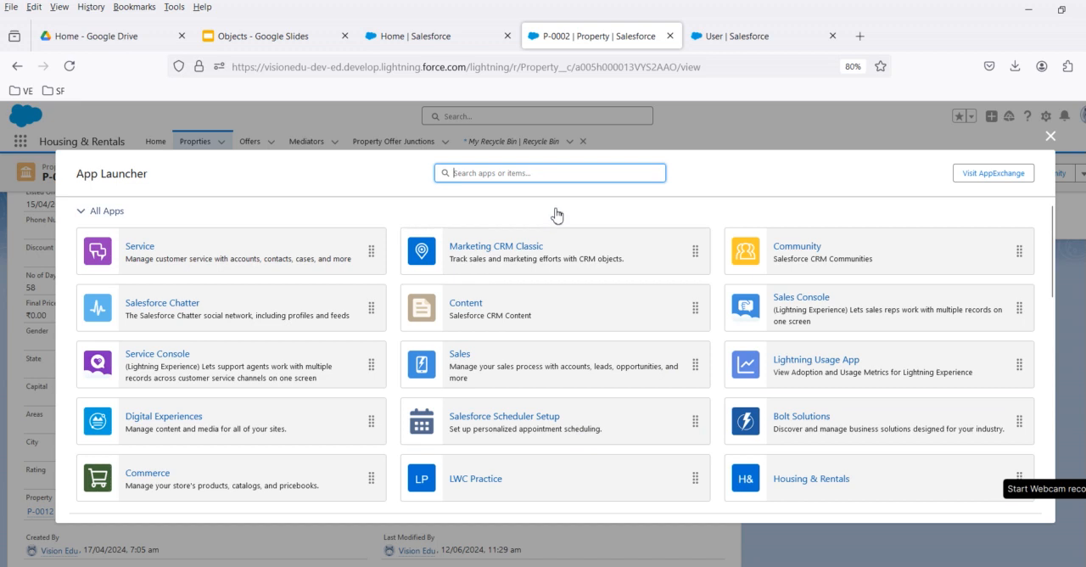
pyautogui.click(1051, 136)
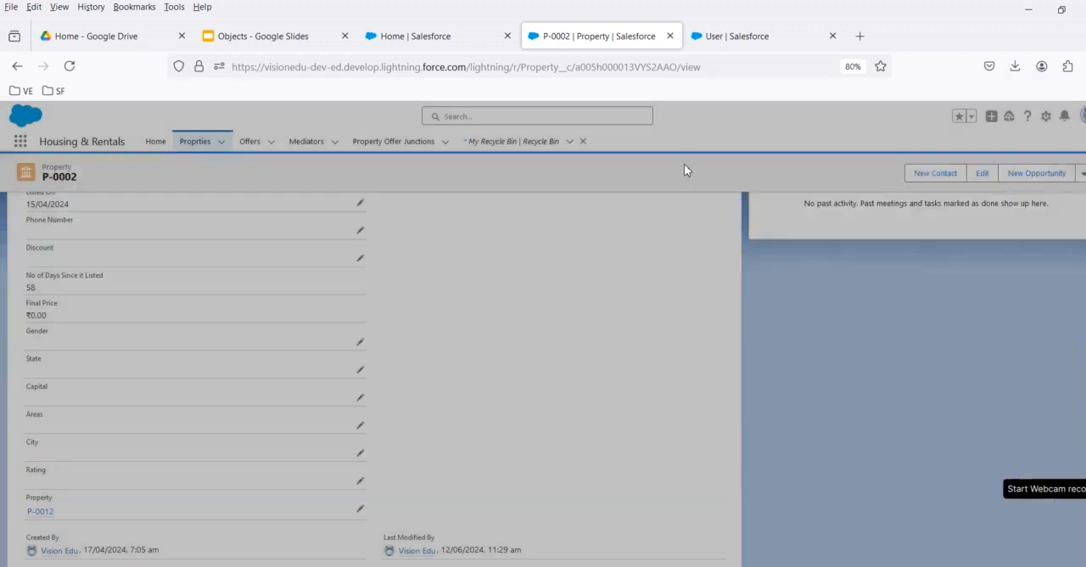
# Open the Users list in Setup's user administration and view the detail record of the System Administrator user.
pyautogui.click(420, 43)
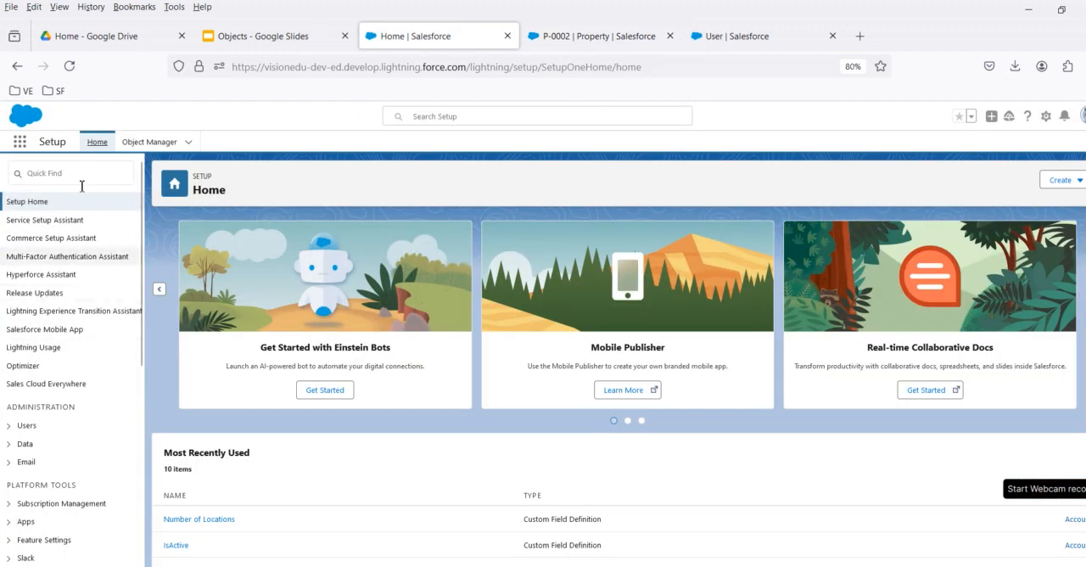
pyautogui.click(12, 426)
pyautogui.scroll(-3, 15, 456)
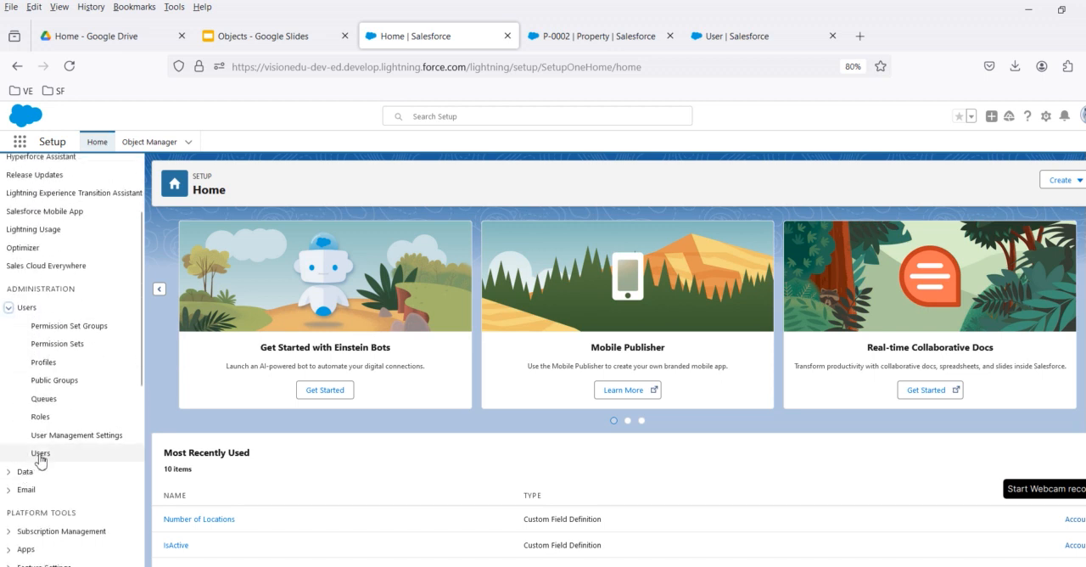
pyautogui.click(40, 456)
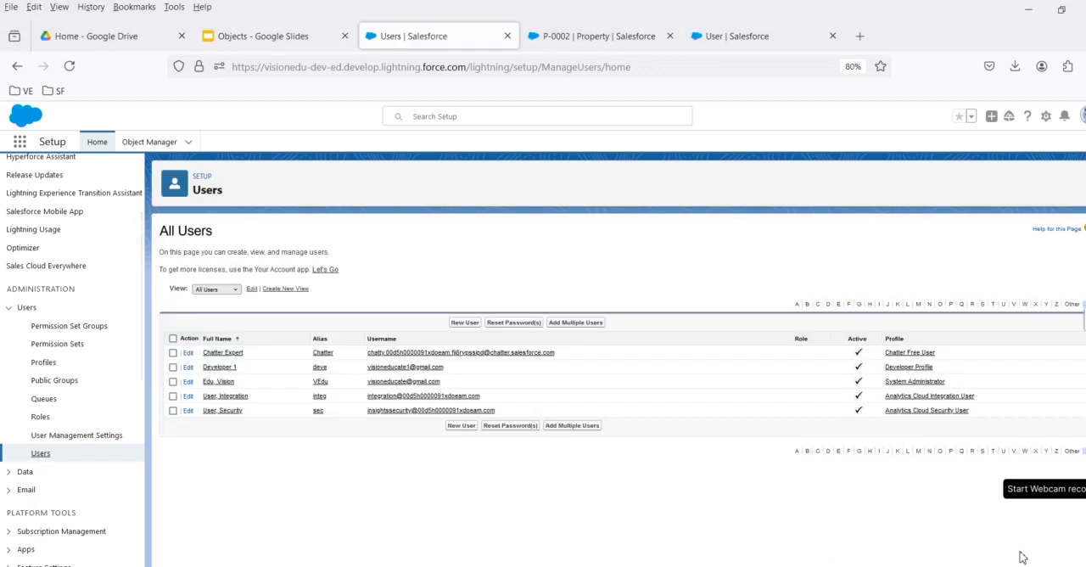
pyautogui.click(226, 382)
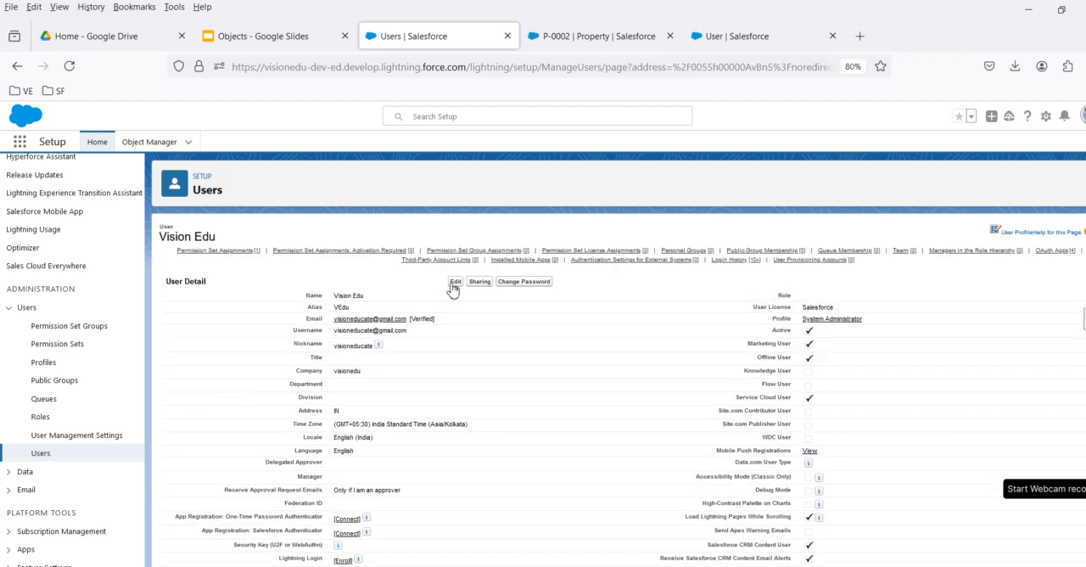
# Edit the System Administrator user's record, set its Team Lead to Developer 1 through the user lookup, and save it.
pyautogui.scroll(-10, 449, 426)
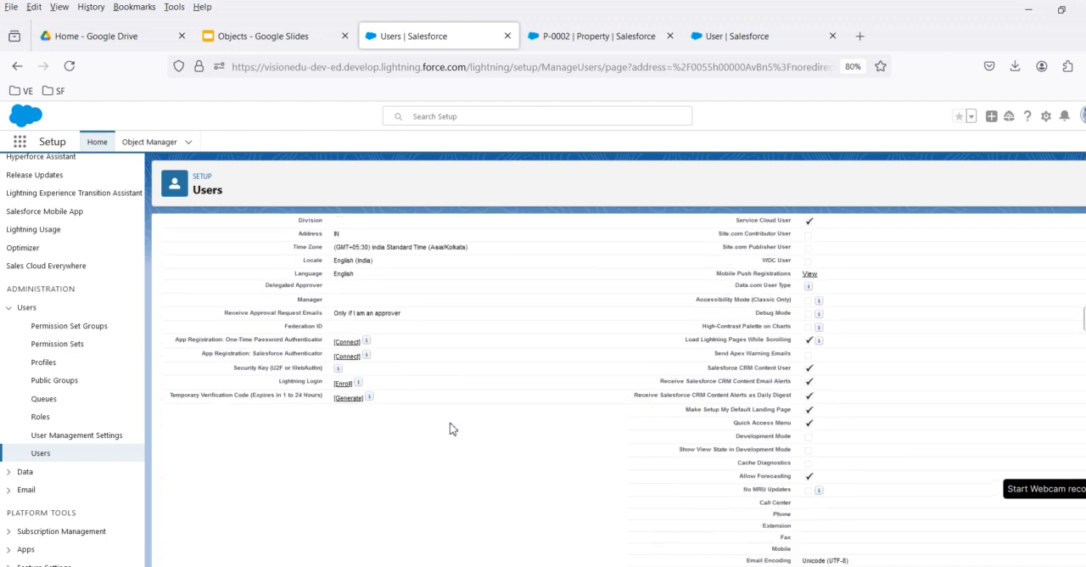
pyautogui.moveTo(299, 314); pyautogui.dragTo(408, 315)
pyautogui.scroll(10, 424, 331)
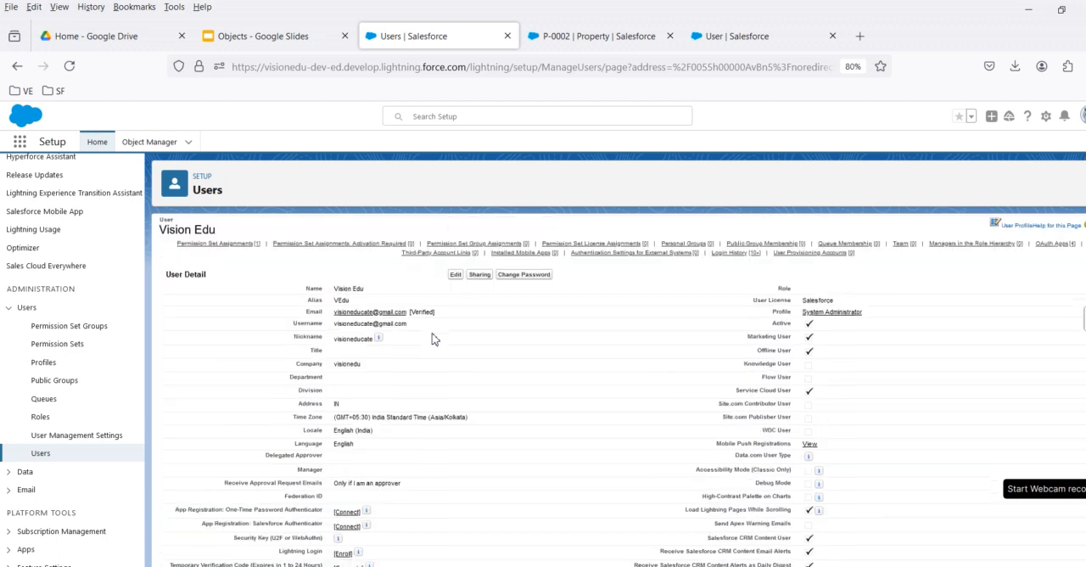
pyautogui.click(451, 276)
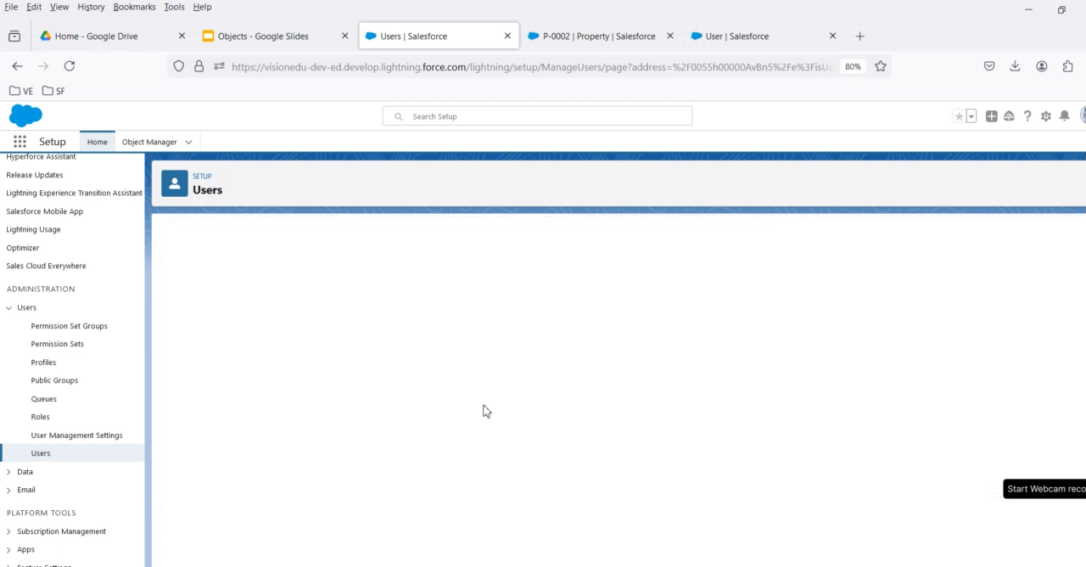
pyautogui.scroll(-10, 488, 413)
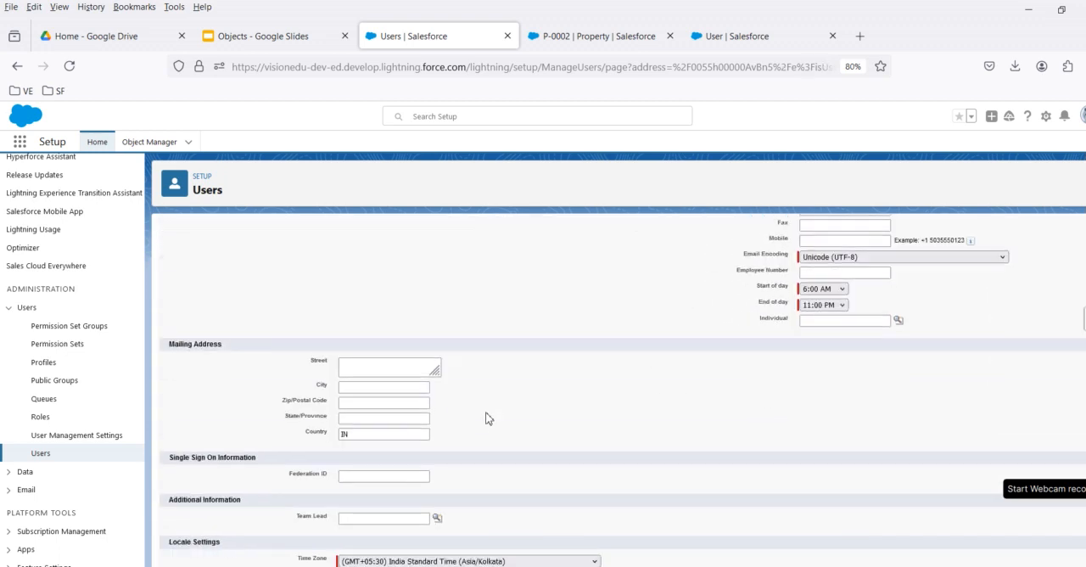
pyautogui.scroll(-3, 487, 418)
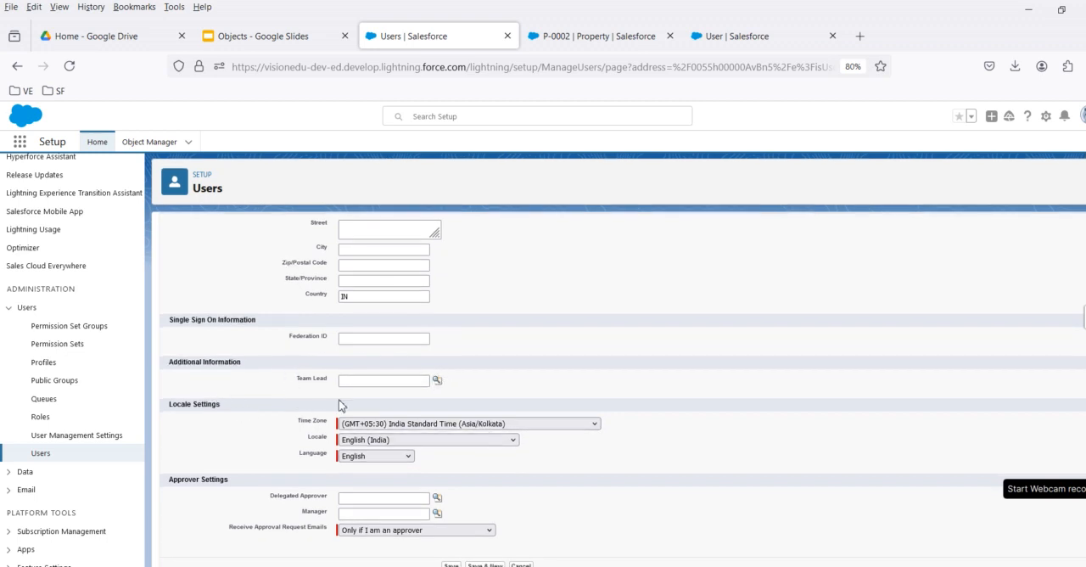
pyautogui.click(438, 381)
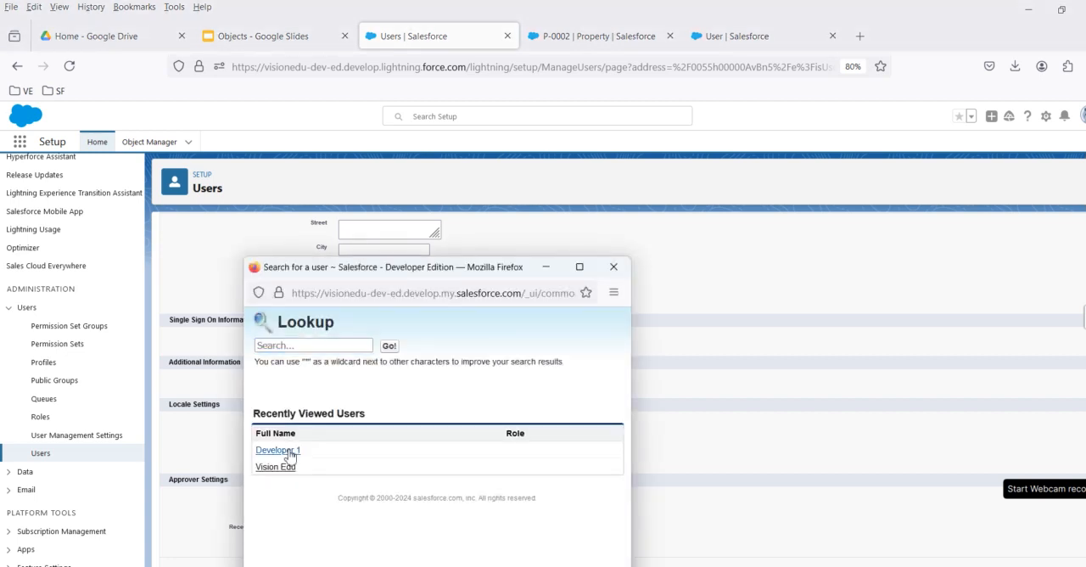
pyautogui.click(288, 447)
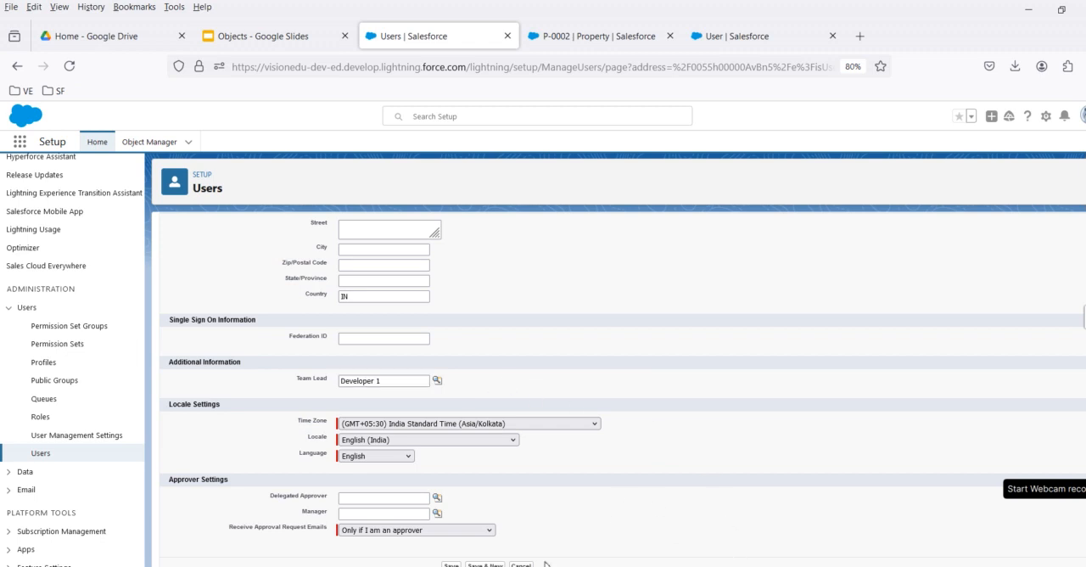
pyautogui.click(450, 565)
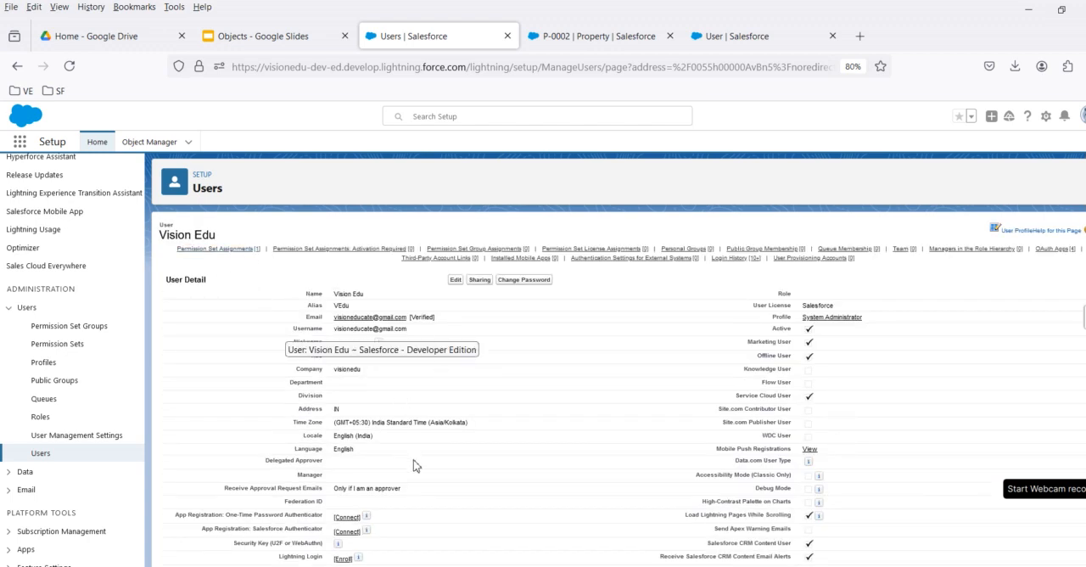
# Review the Team Lead on the saved user record, the Property lookup on P-0002, and the User object's Fields & Relationships list.
pyautogui.scroll(-3, 414, 465)
pyautogui.scroll(-6, 422, 472)
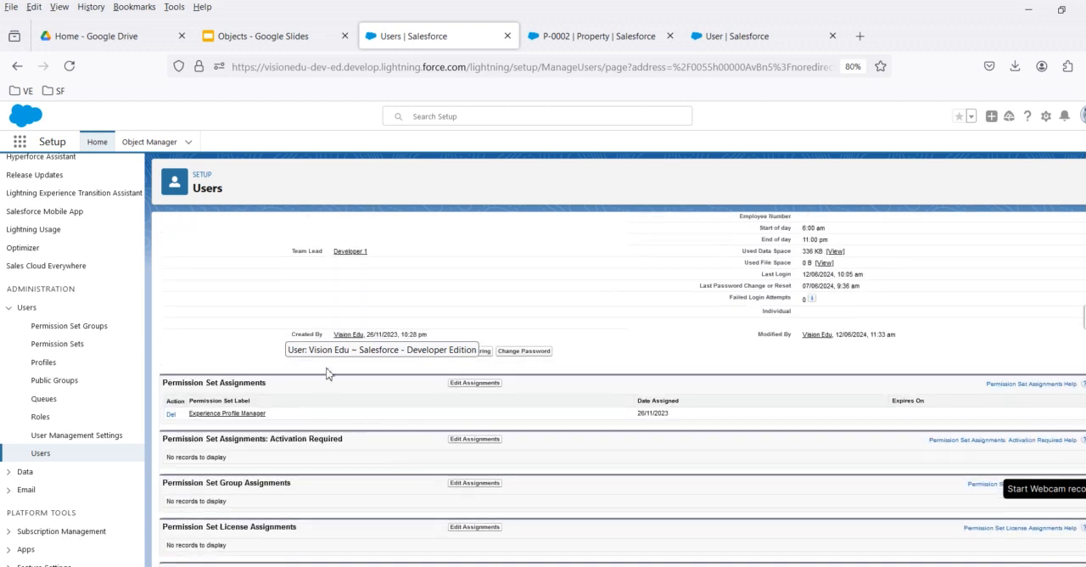
pyautogui.scroll(5, 407, 293)
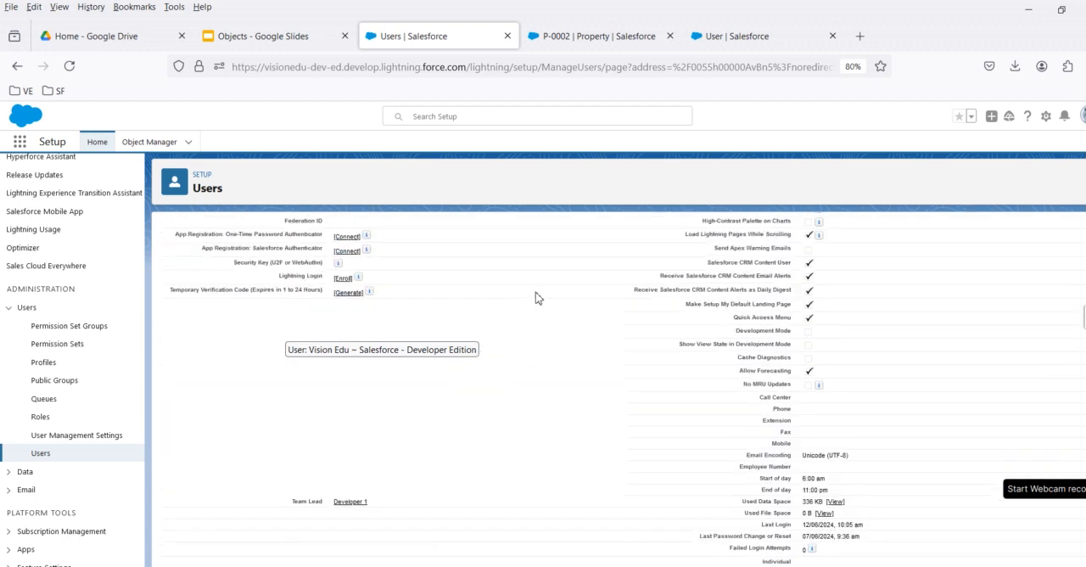
pyautogui.click(740, 38)
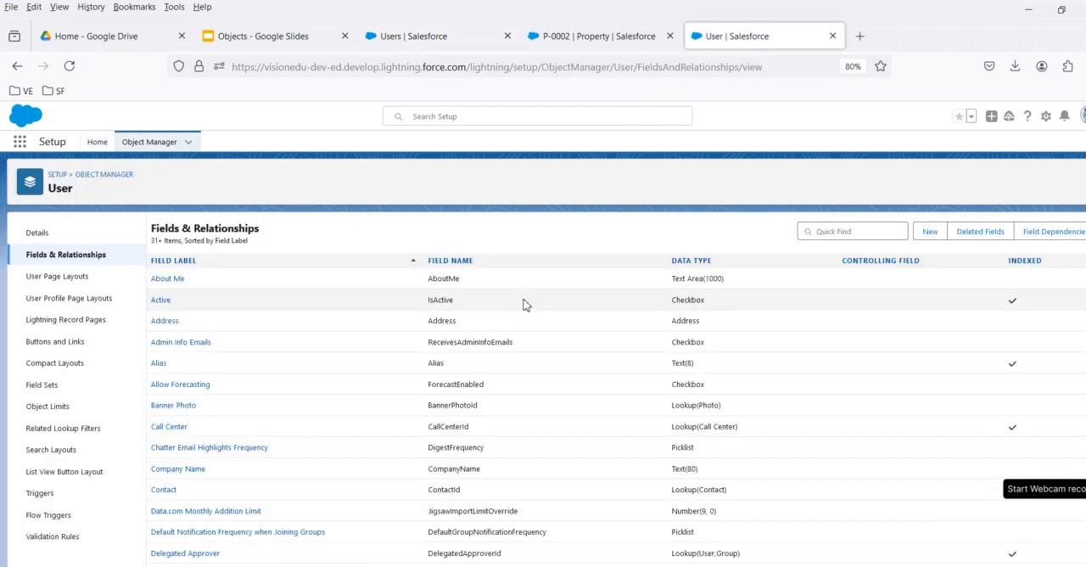
pyautogui.click(265, 41)
pyautogui.click(618, 39)
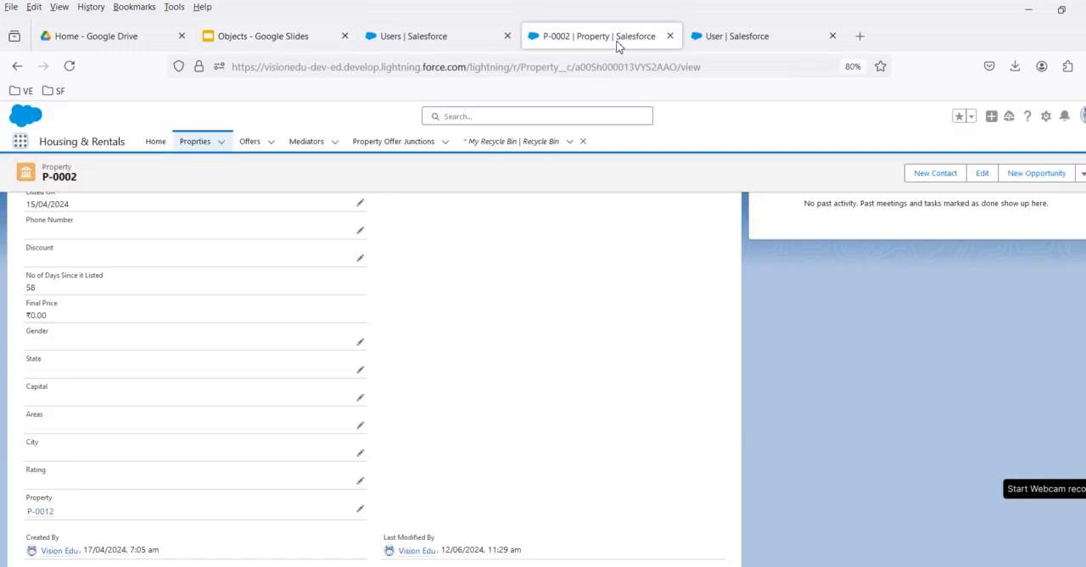
pyautogui.click(452, 41)
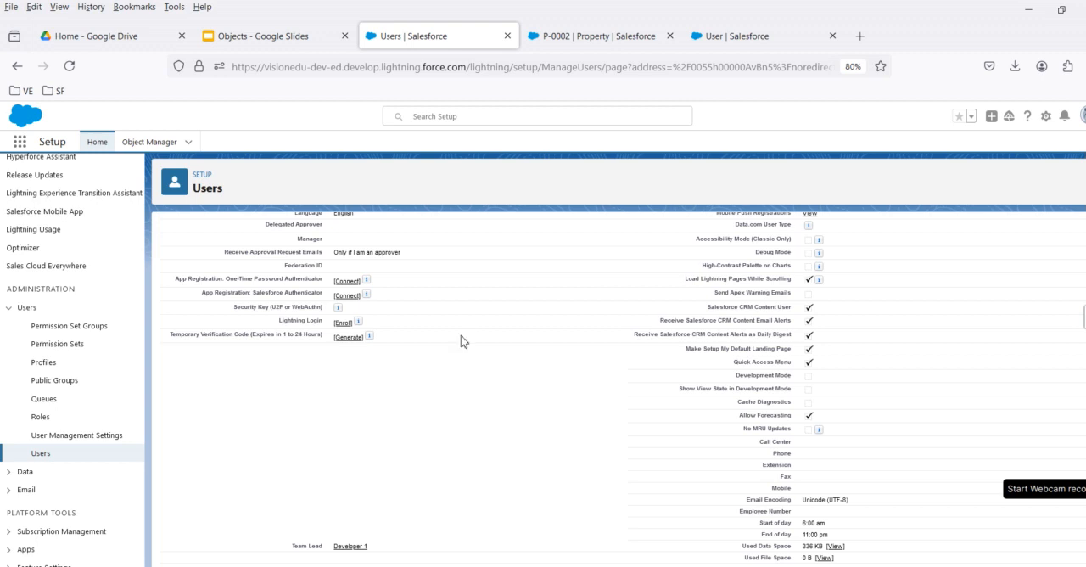
pyautogui.click(767, 39)
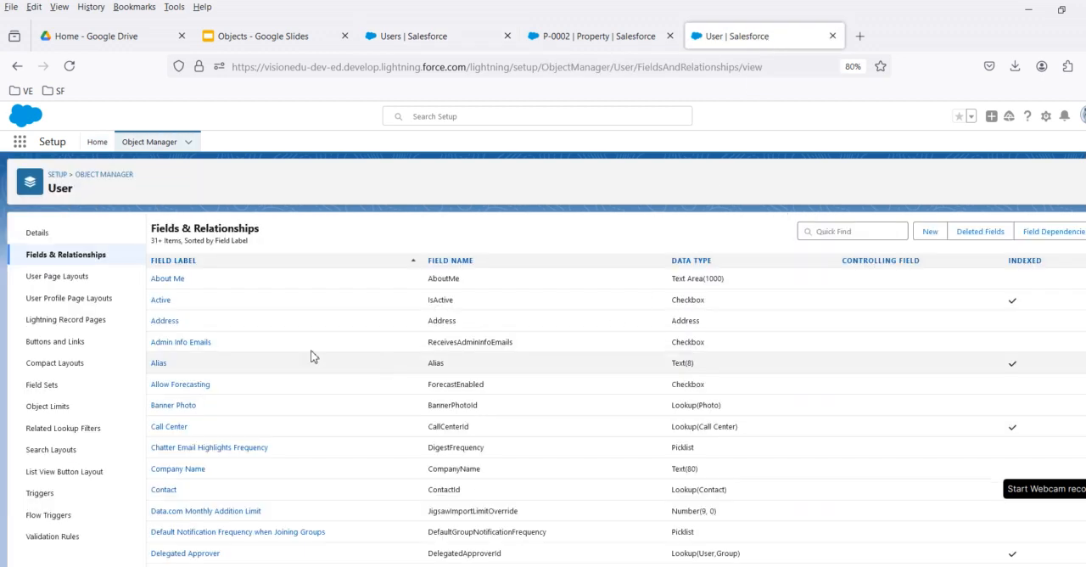